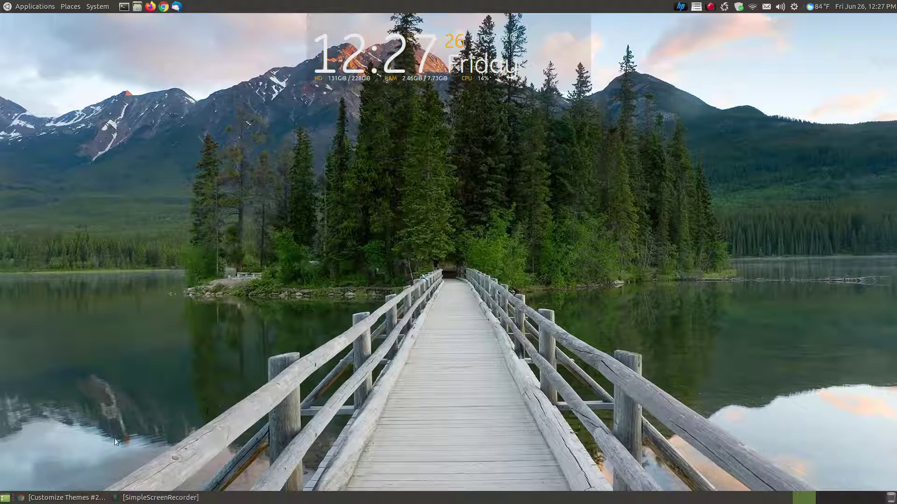
Switch to Chrome and review the Customize Themes #2 page, from the theme component names to the recap of download links
click(59, 497)
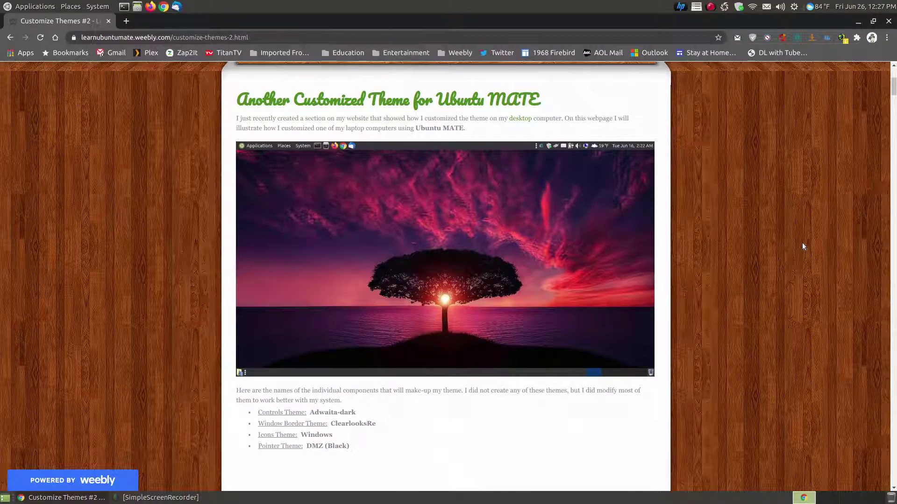
scroll(802, 243, down, 2)
scroll(802, 246, up, 2)
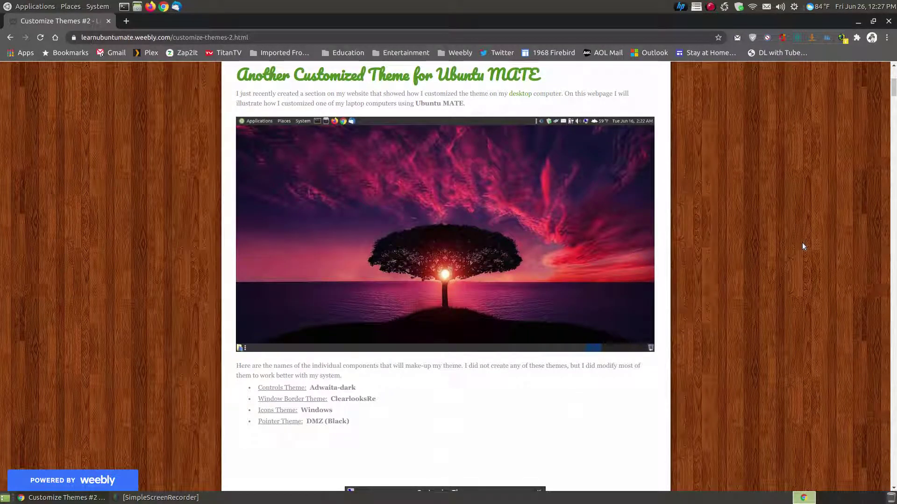
scroll(797, 246, down, 1)
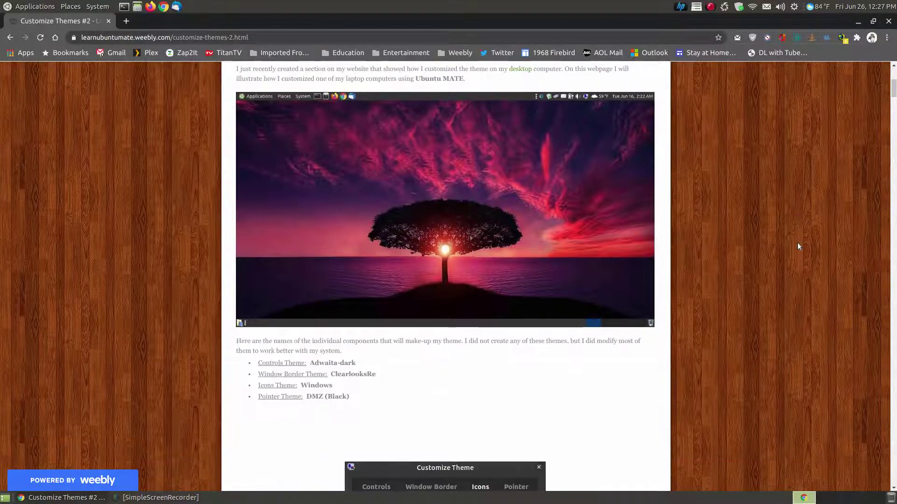
scroll(797, 246, up, 2)
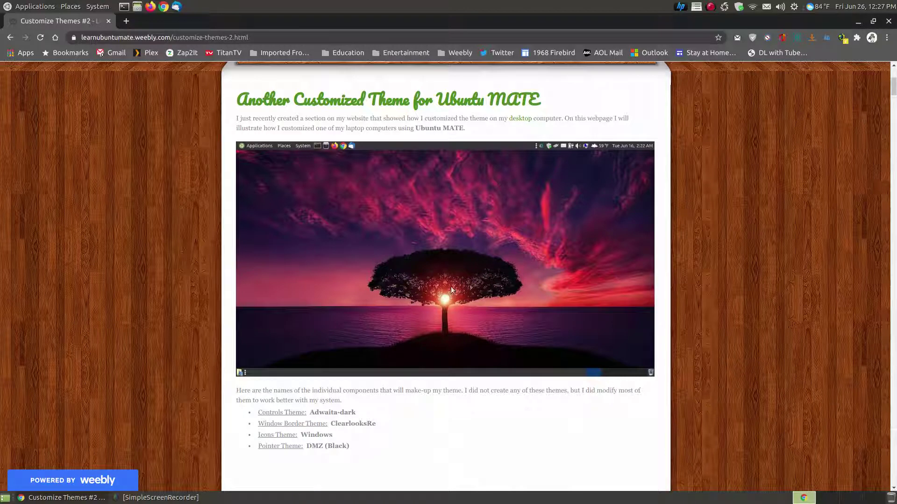
scroll(451, 289, down, 1)
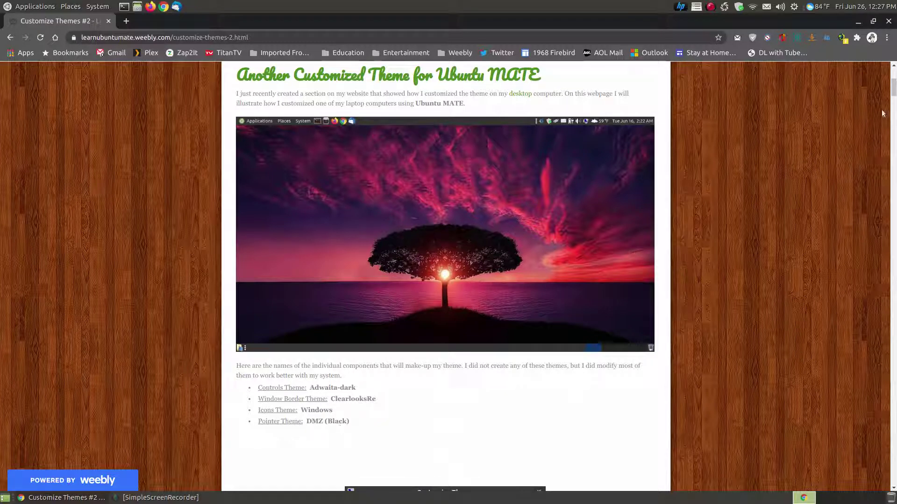
scroll(893, 101, down, 3)
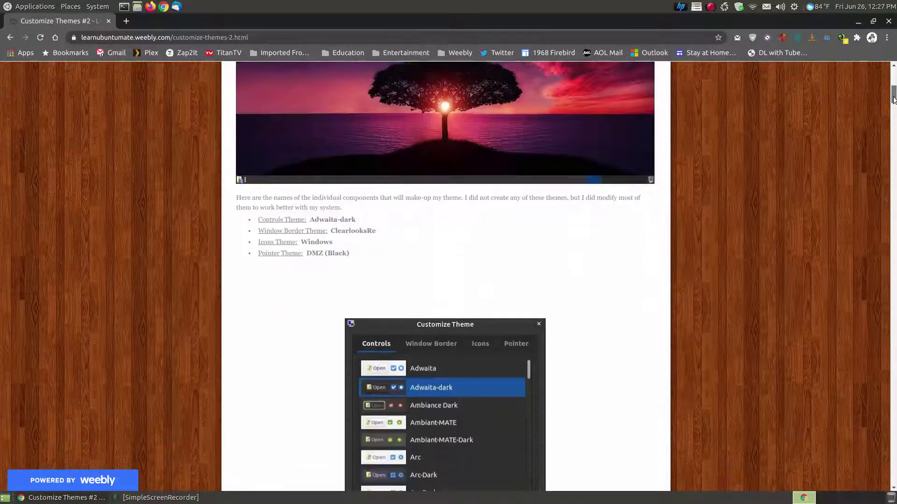
drag(893, 101, 868, 462)
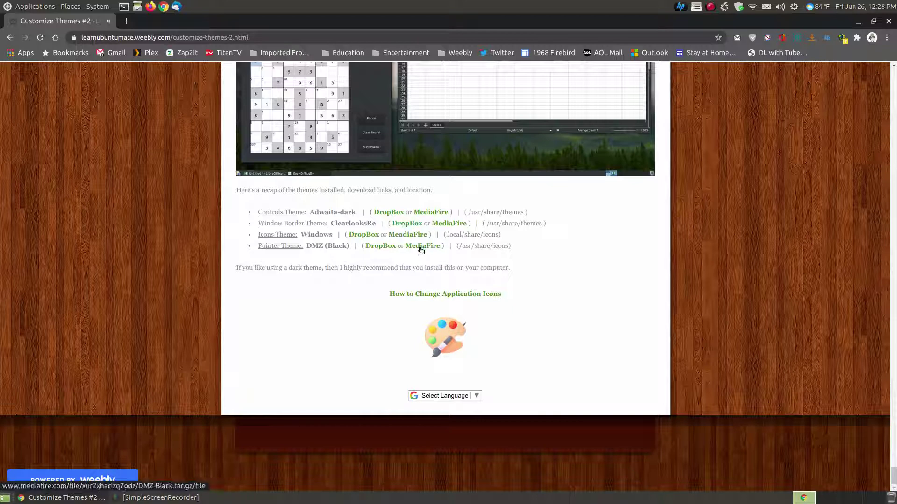
Download the Adwaita-dark controls theme from its DropBox link and return to the Customize Themes #2 page
click(391, 213)
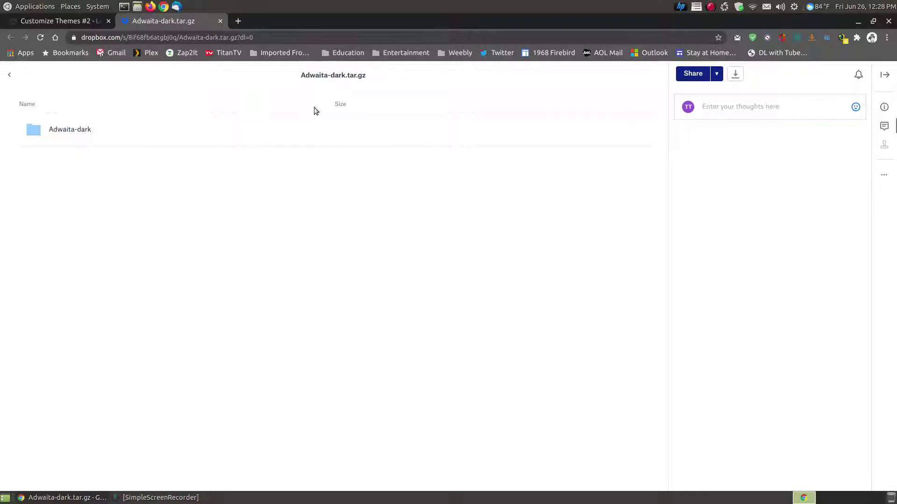
click(736, 76)
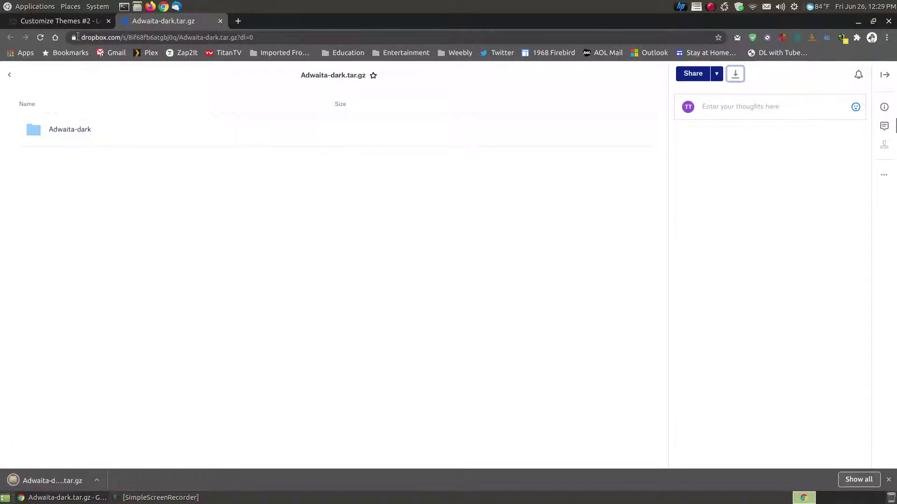
click(71, 23)
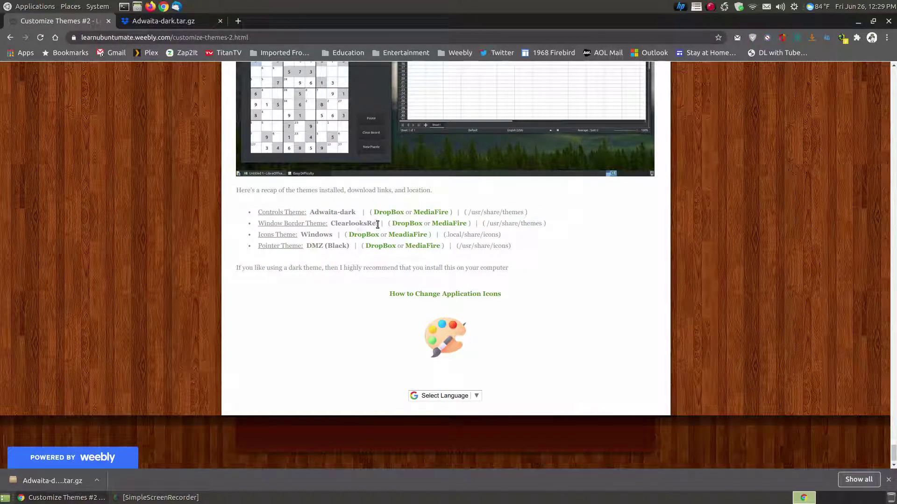
Download the ClearlooksRe window border theme from its DropBox link and close both DropBox pages
click(406, 228)
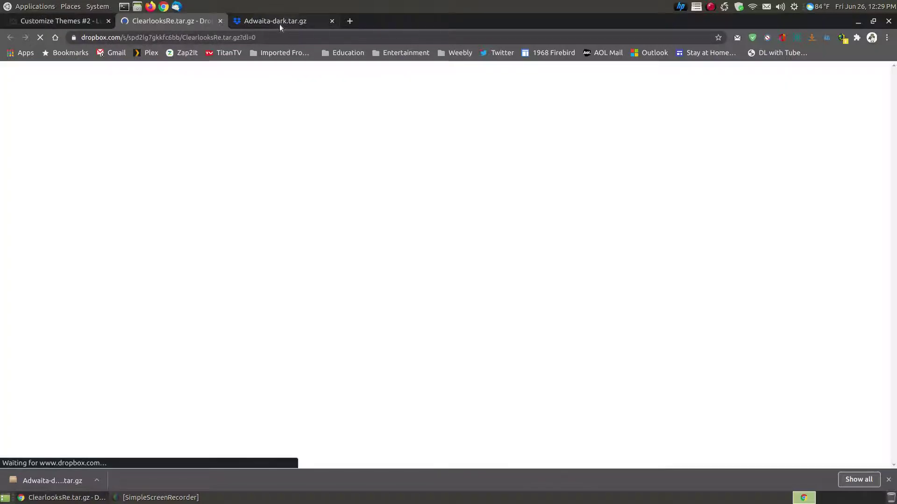
click(289, 23)
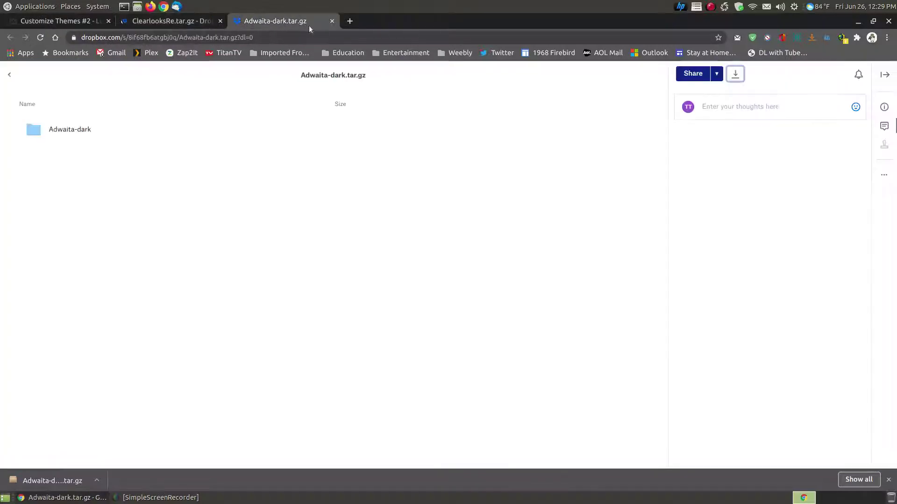
click(331, 21)
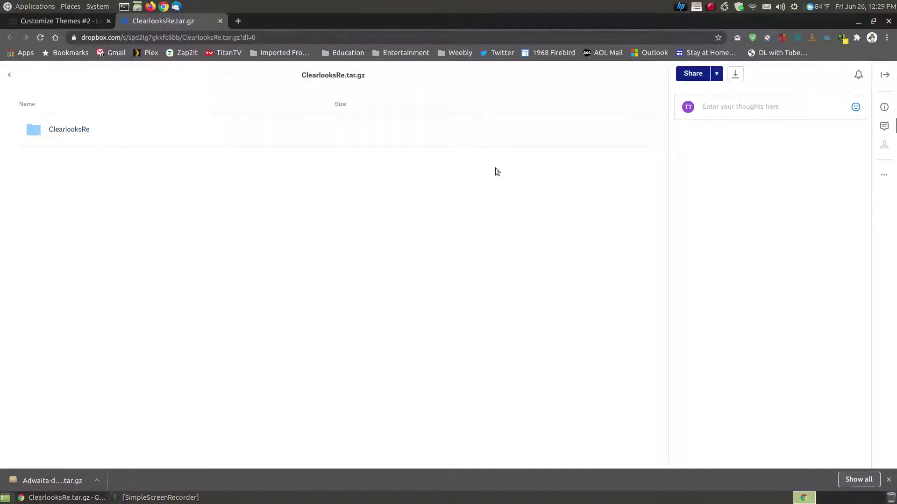
click(736, 75)
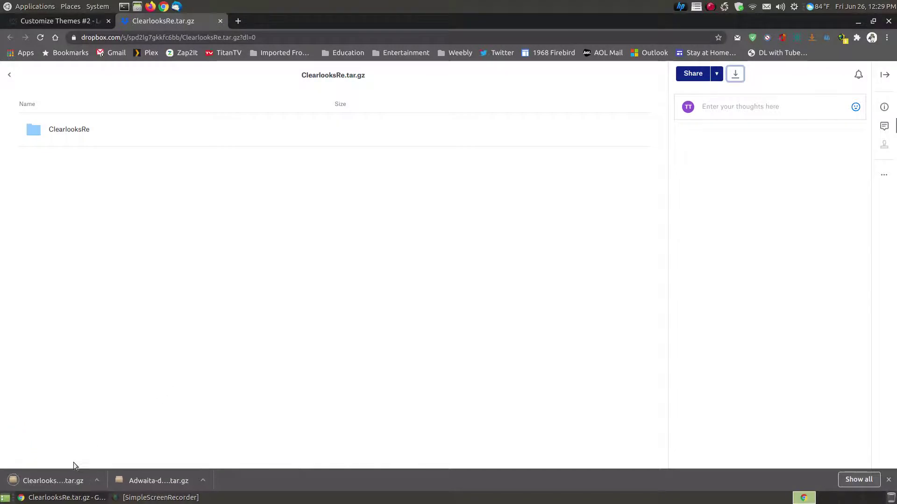
click(220, 21)
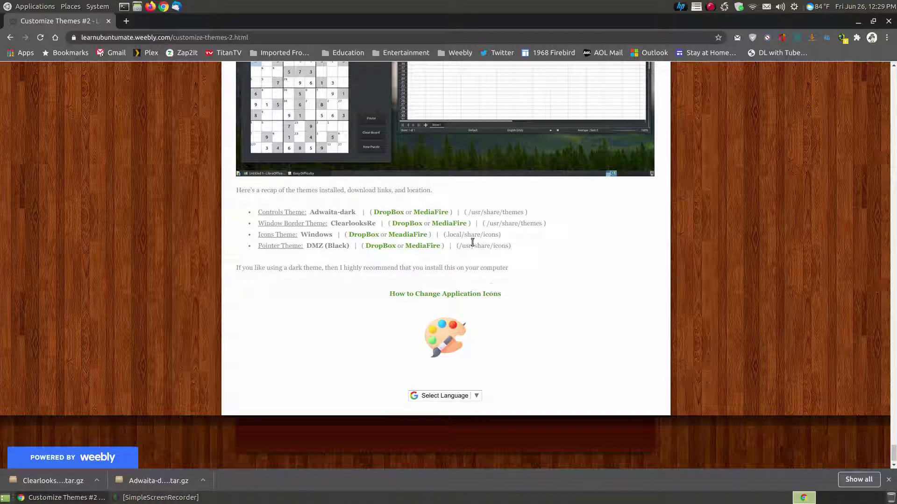
Download the Windows icons theme from its MediaFire link, open the full downloads list, and close the MediaFire page
click(410, 238)
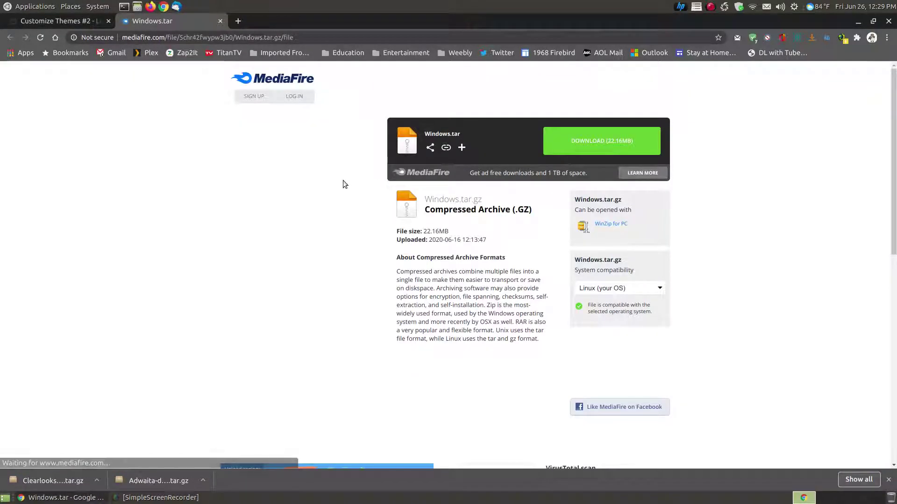
click(600, 146)
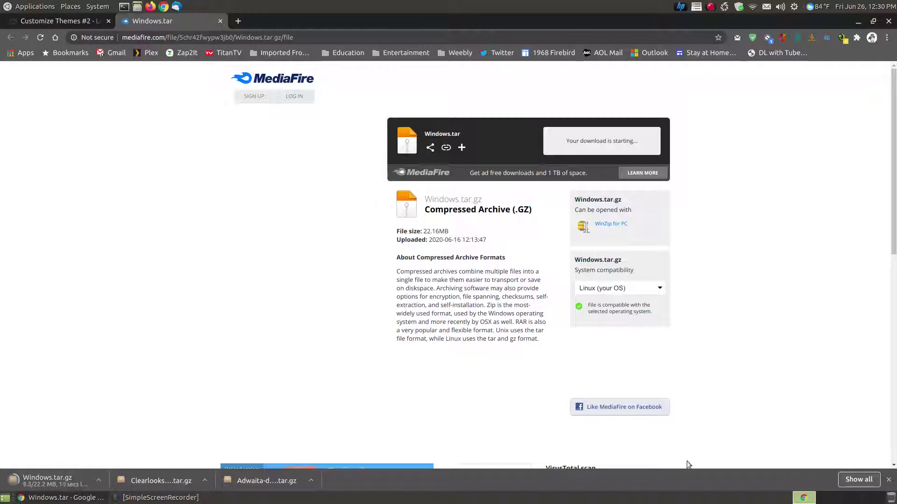
click(864, 479)
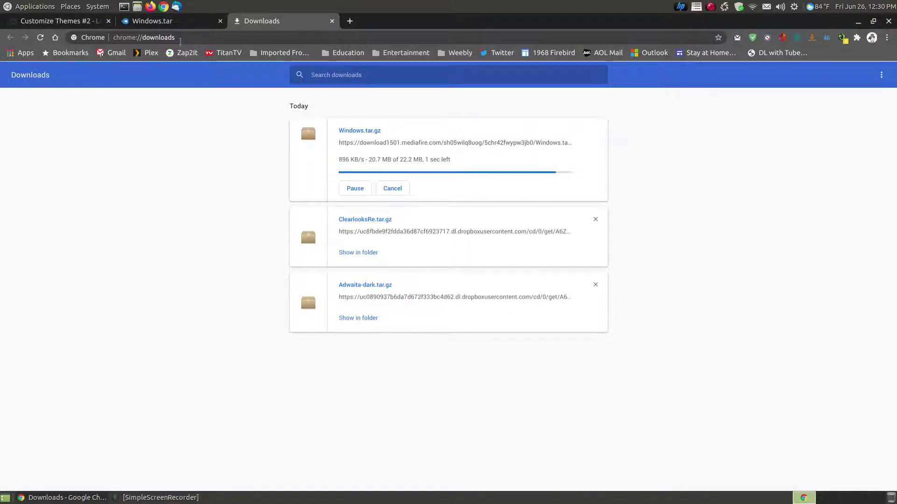
click(161, 23)
click(214, 27)
click(181, 21)
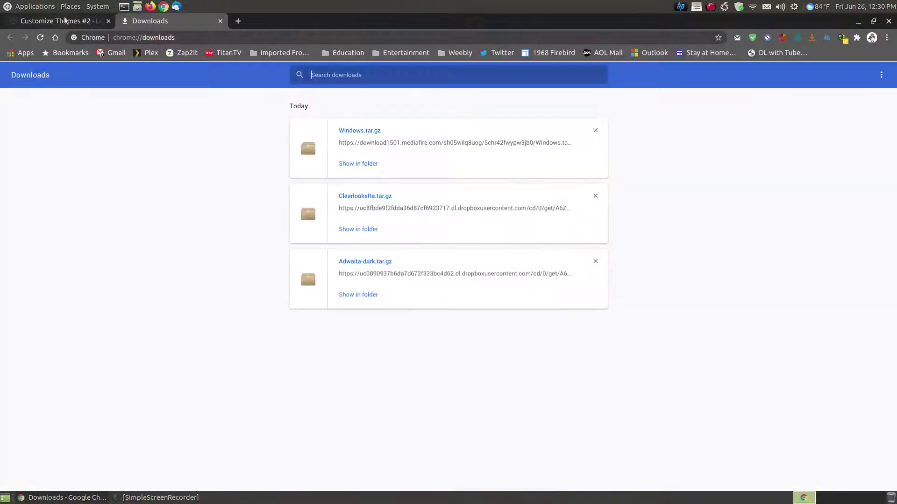
Download the DMZ (Black) pointer theme from its MediaFire link on the themes page and close the MediaFire page
click(65, 21)
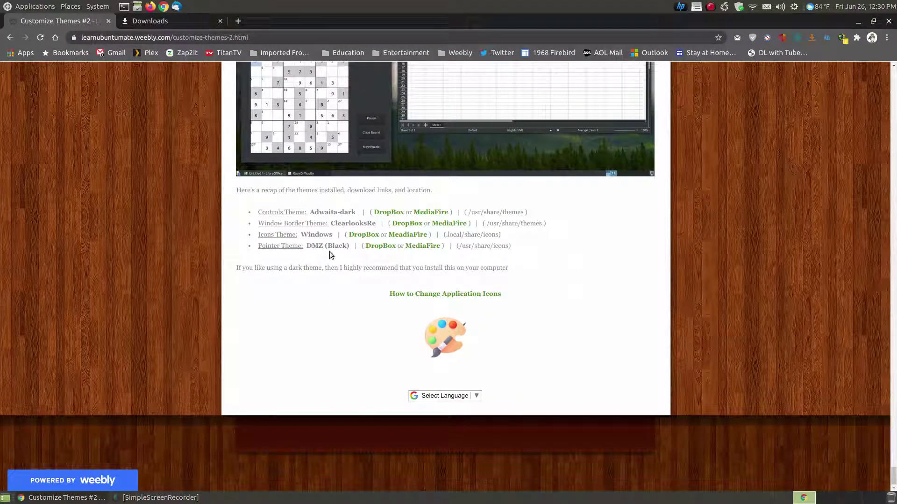
click(424, 245)
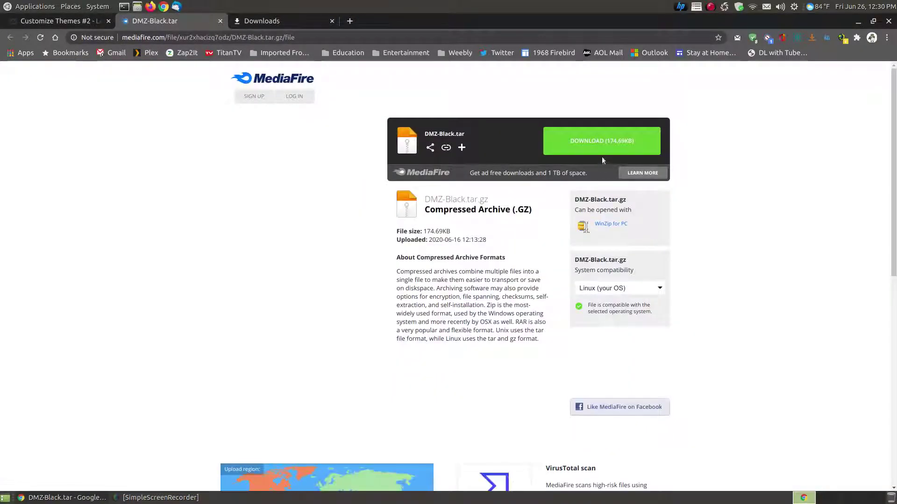
click(597, 148)
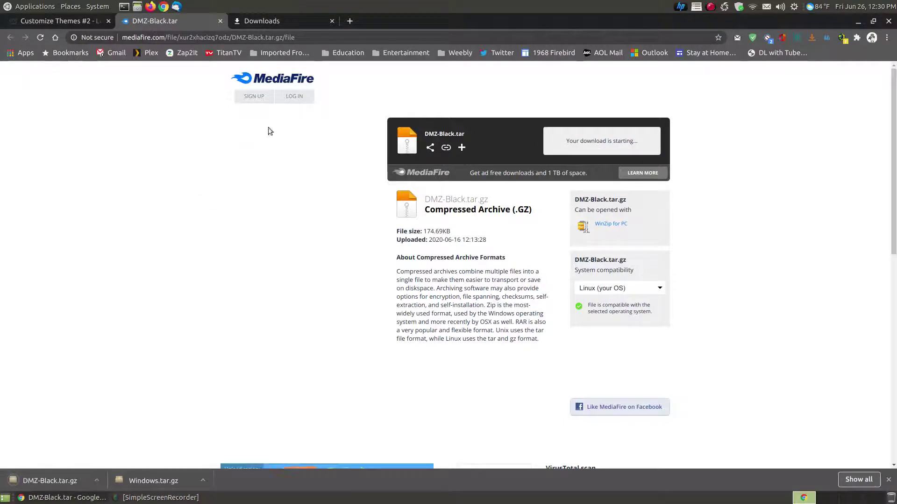
click(221, 24)
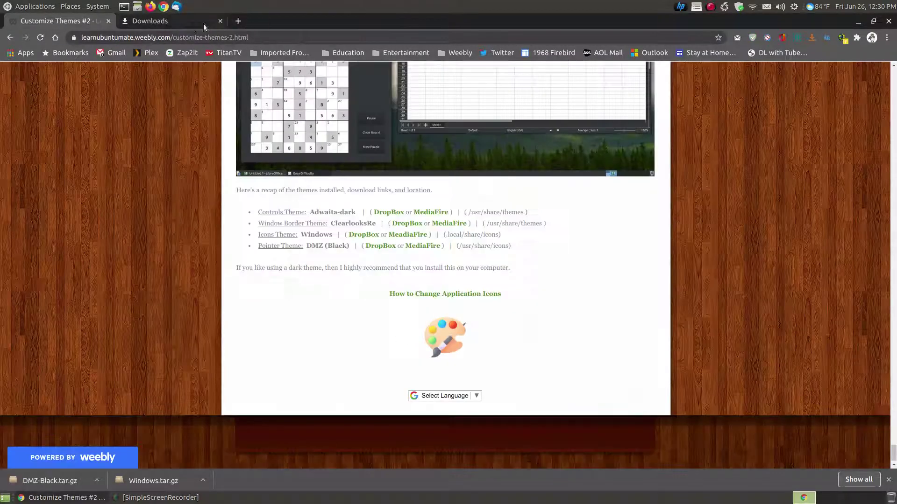
Show Adwaita-dark.tar.gz in its folder from the Chrome downloads list, and remove all four theme archives from that list
click(203, 22)
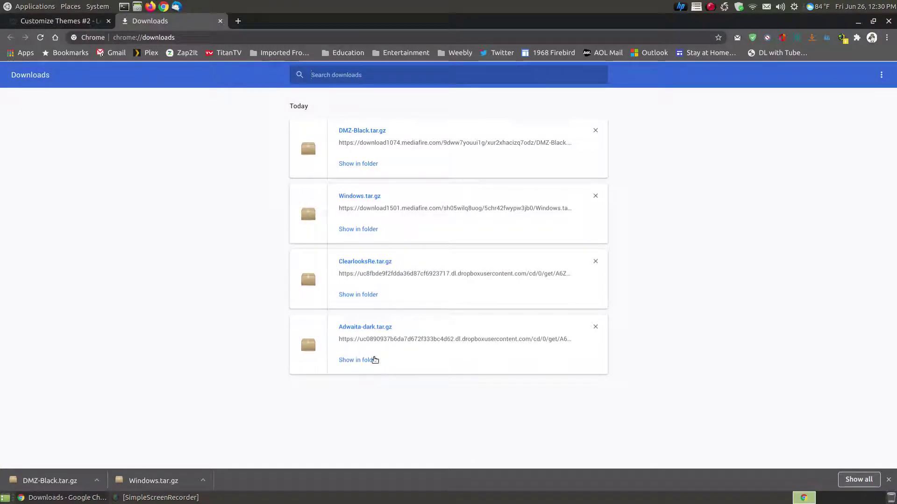
click(368, 361)
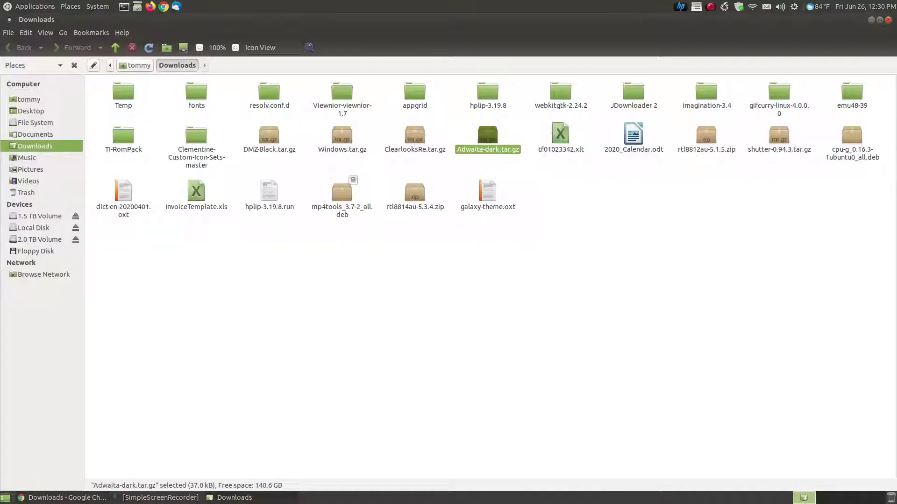
click(60, 498)
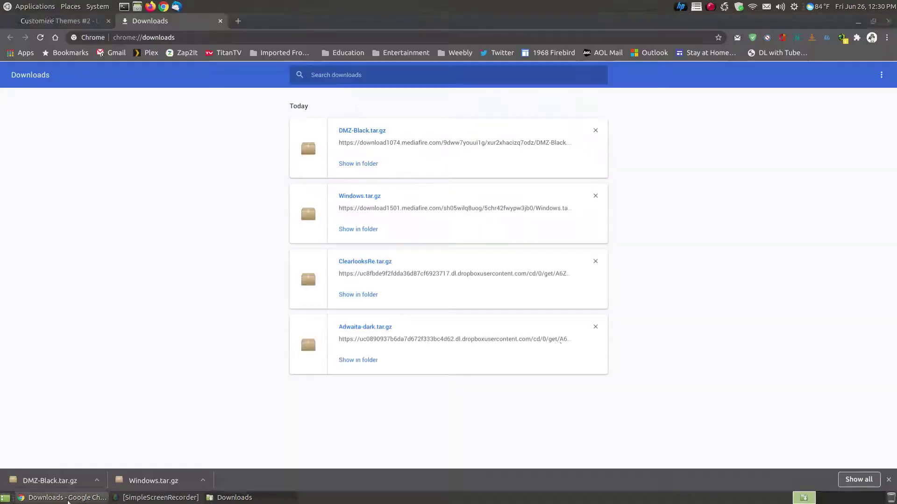
click(595, 326)
click(596, 262)
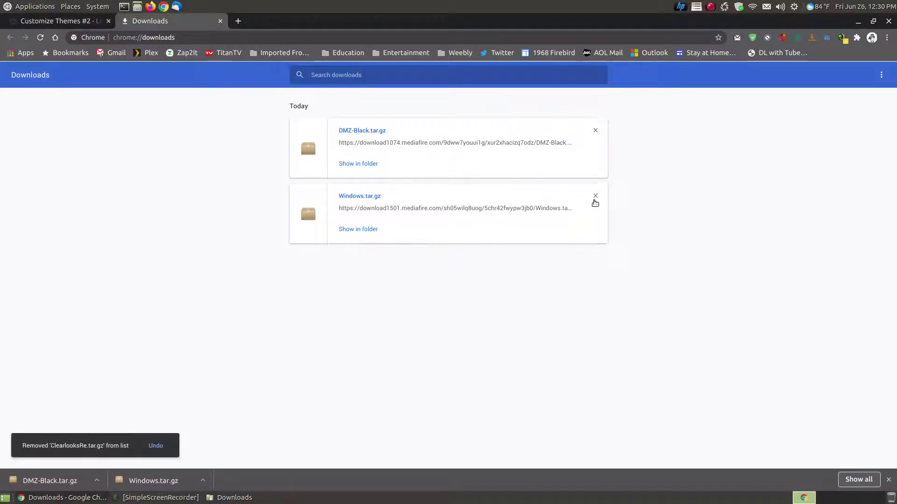
click(595, 197)
click(595, 132)
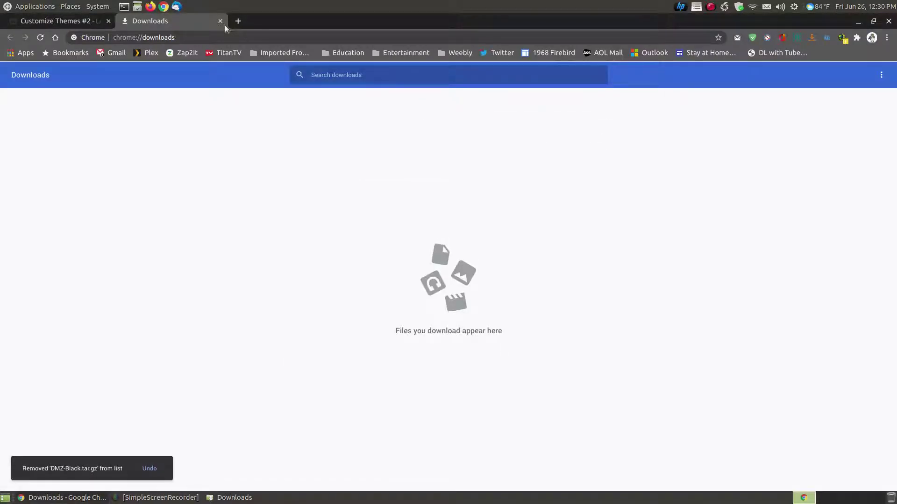
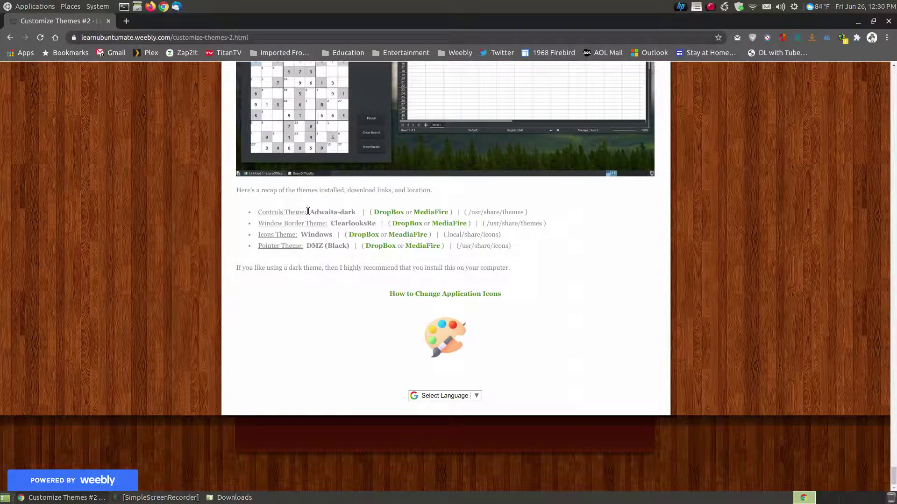
Check the theme names and their install locations in the recap on the Customize Themes #2 page
drag(308, 212, 361, 214)
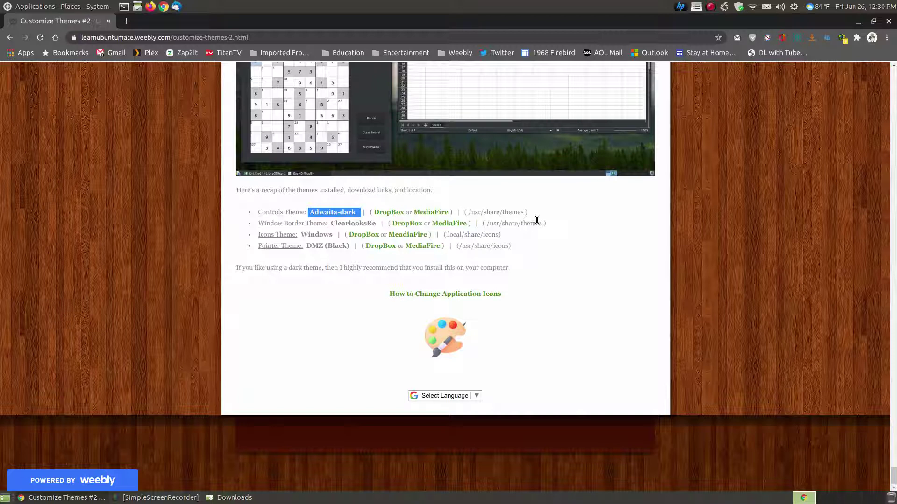
drag(523, 212, 486, 213)
drag(473, 245, 457, 245)
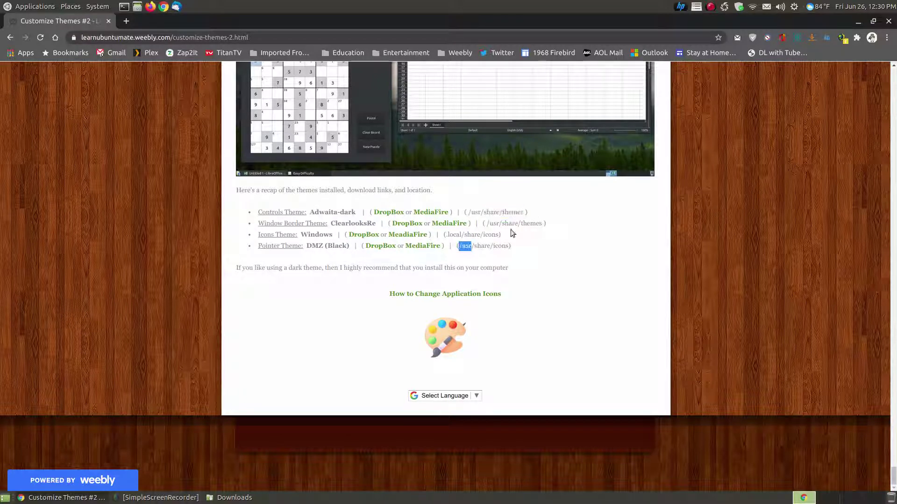
double_click(492, 224)
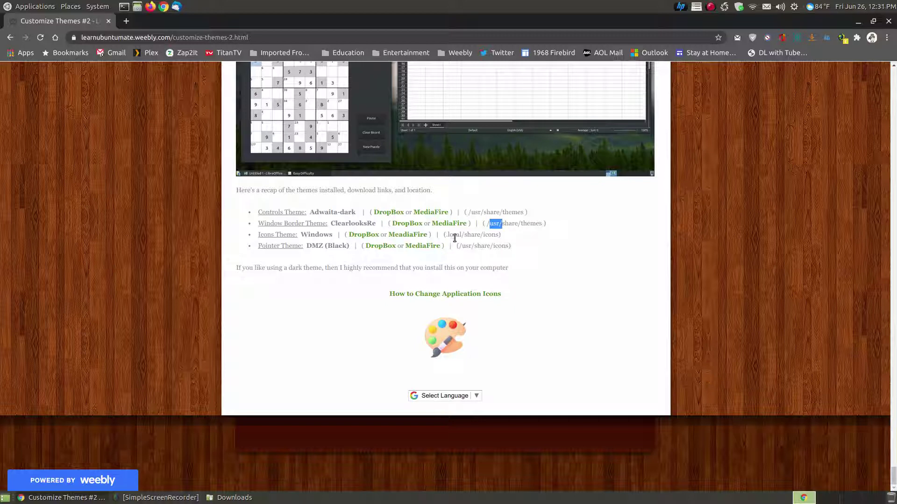
click(486, 213)
drag(364, 212, 309, 211)
Switch to the Downloads folder in the file manager and extract Adwaita-dark.tar.gz there
click(266, 498)
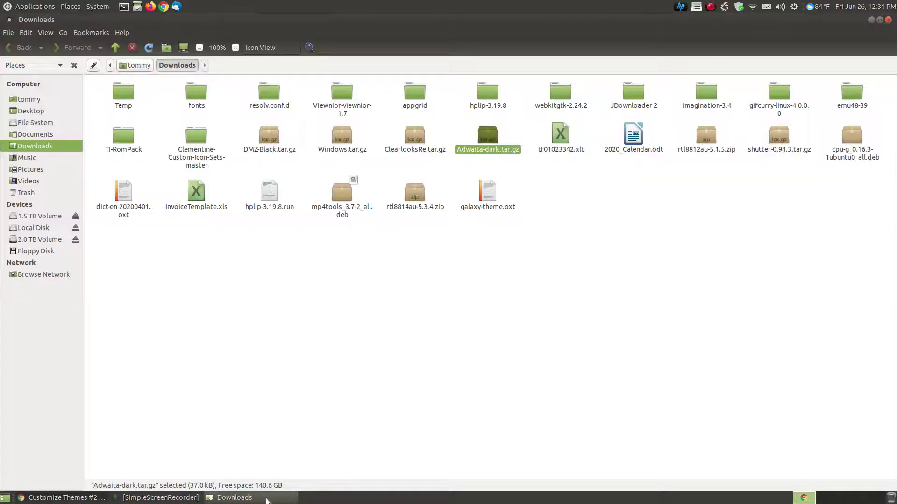
right_click(487, 148)
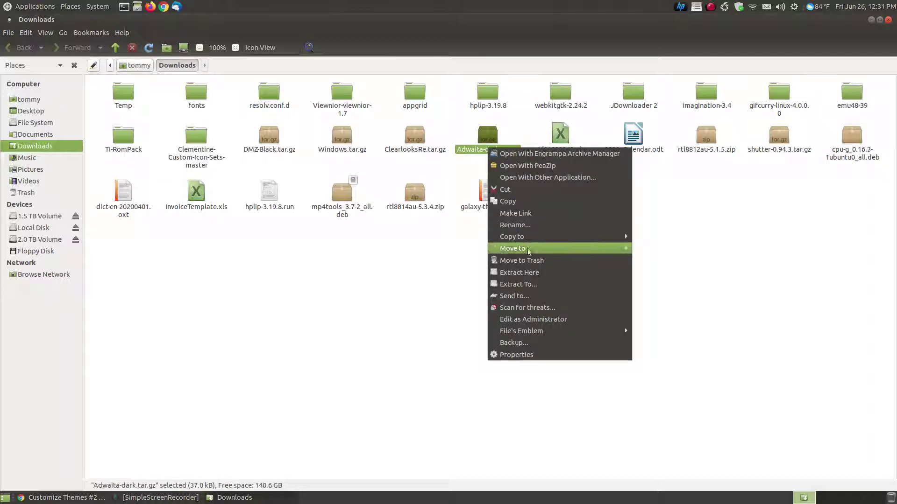
click(544, 276)
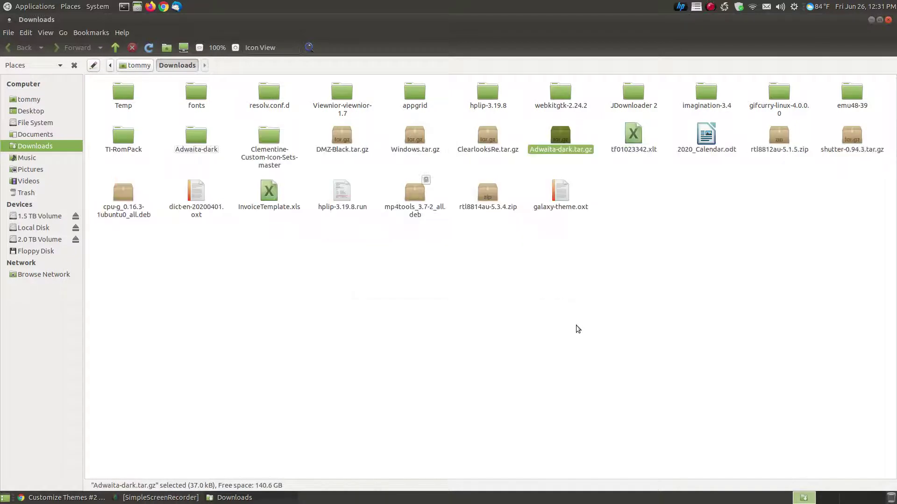
Check the Adwaita-dark install location in the web page's recap and open /usr/share in a new file manager window
click(196, 145)
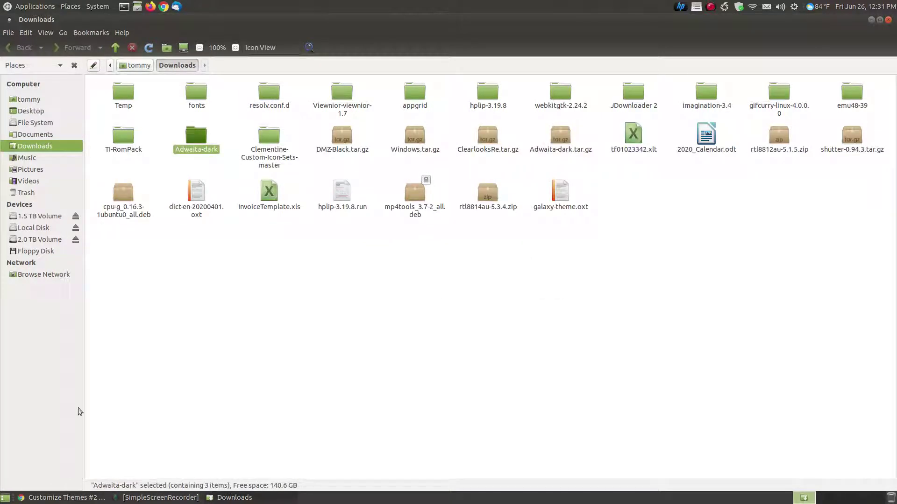
click(75, 496)
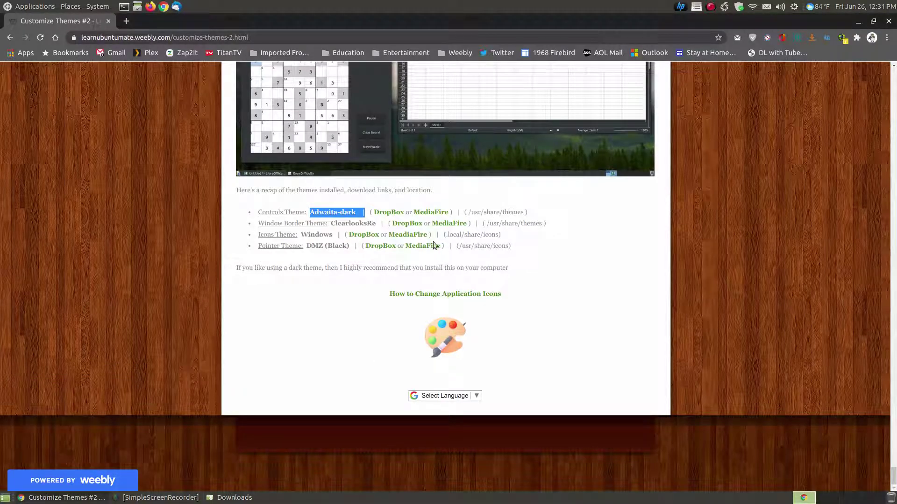
click(137, 7)
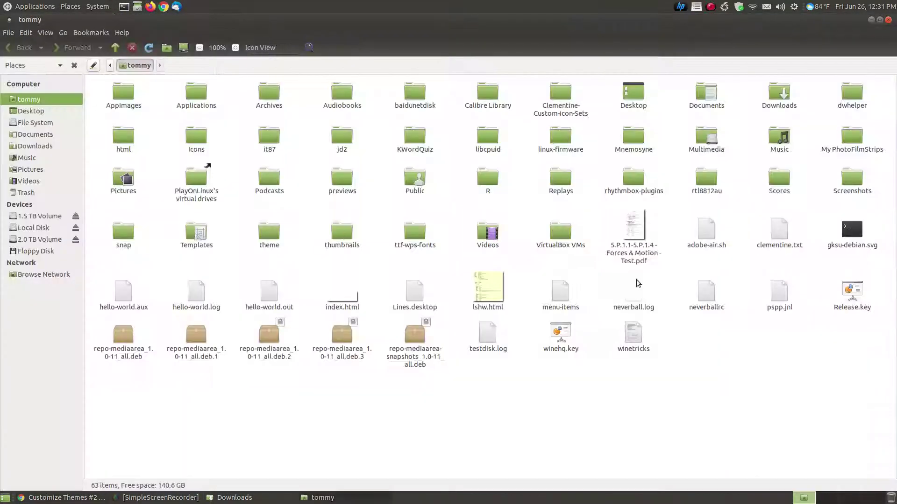
click(111, 66)
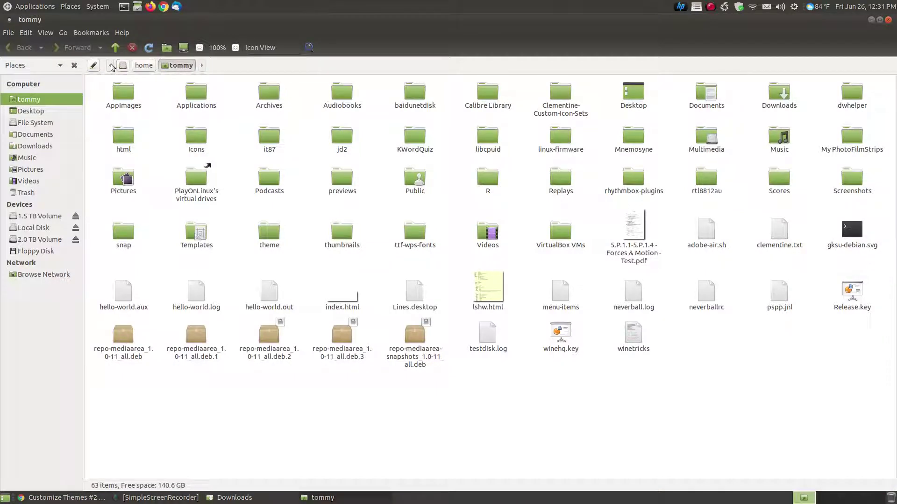
click(122, 66)
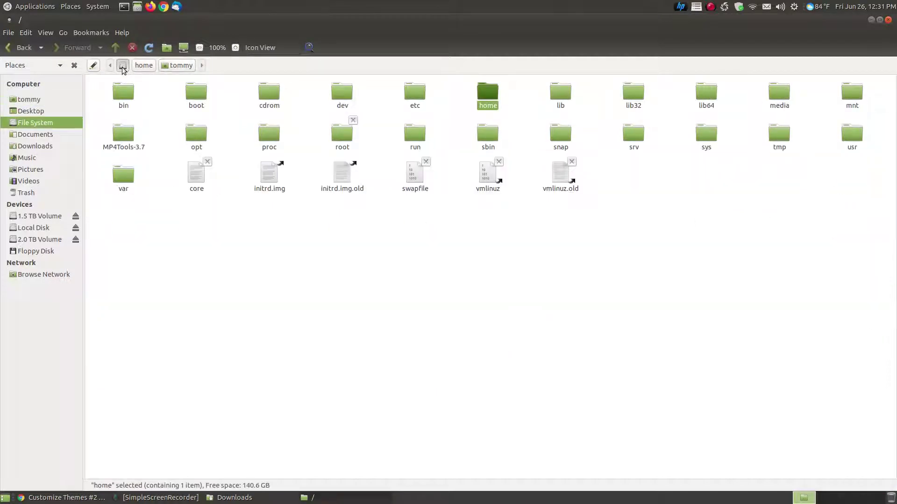
double_click(850, 139)
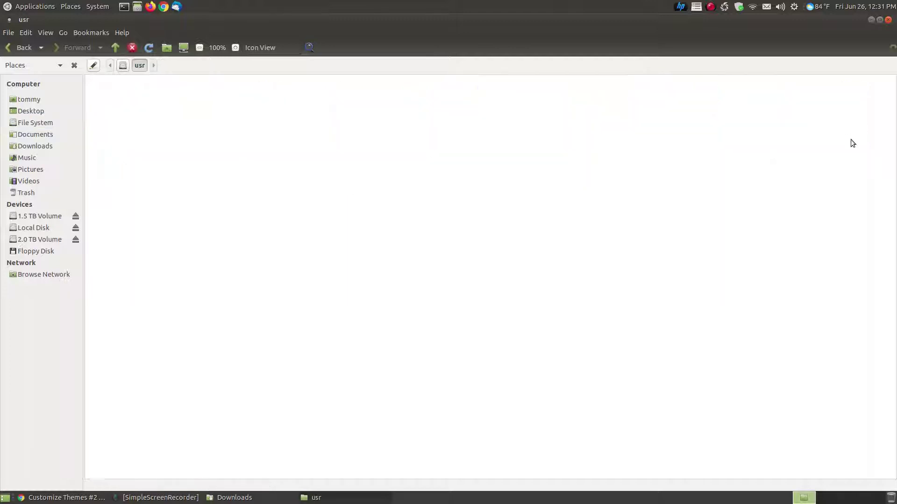
double_click(786, 94)
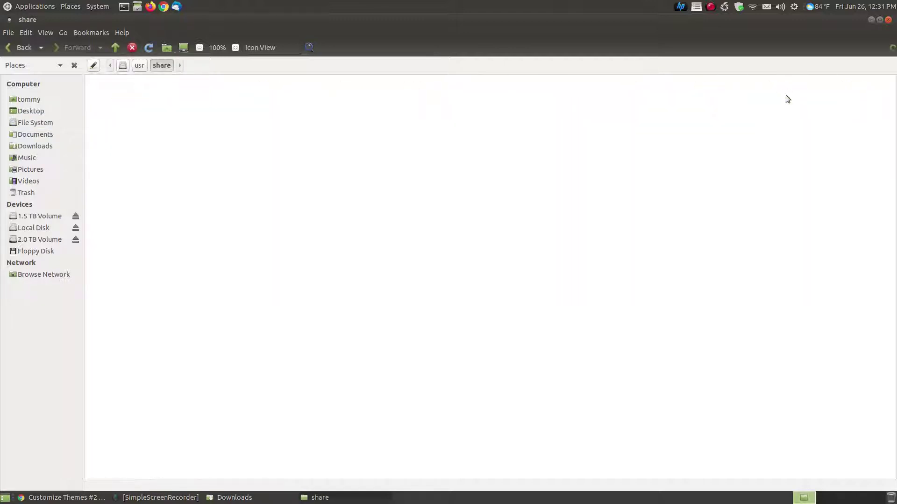
Open the themes folder in /usr/share as administrator, authenticating with the account password
click(74, 499)
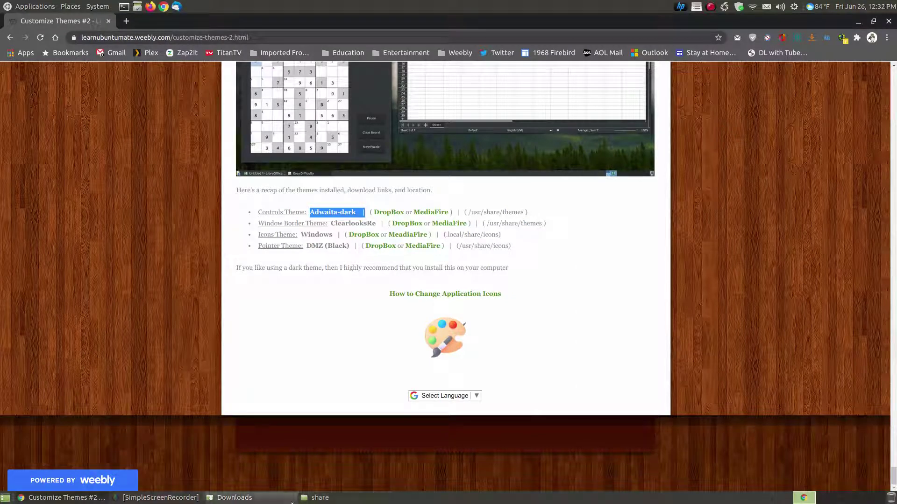
click(310, 497)
scroll(630, 376, down, 5)
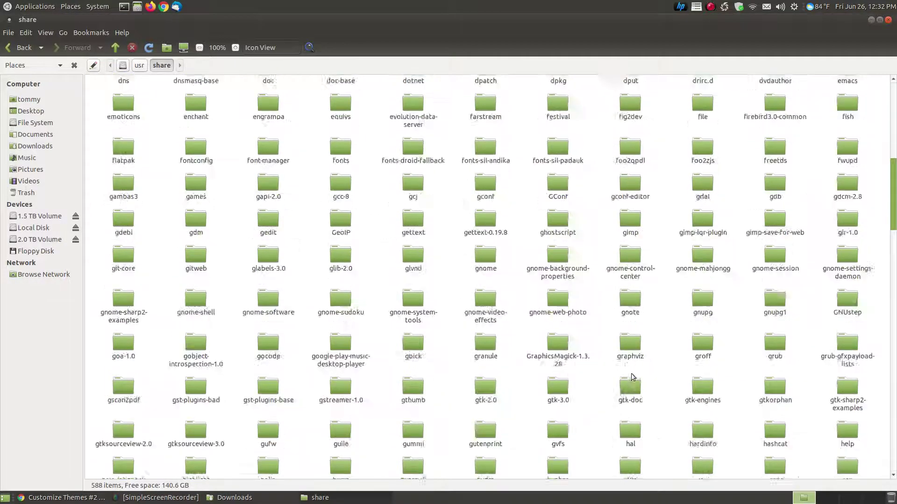
scroll(631, 376, down, 15)
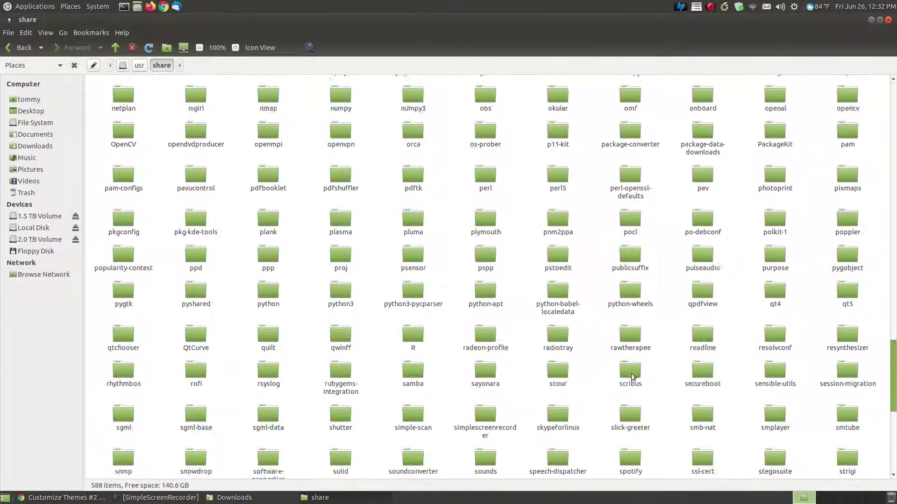
scroll(631, 377, down, 5)
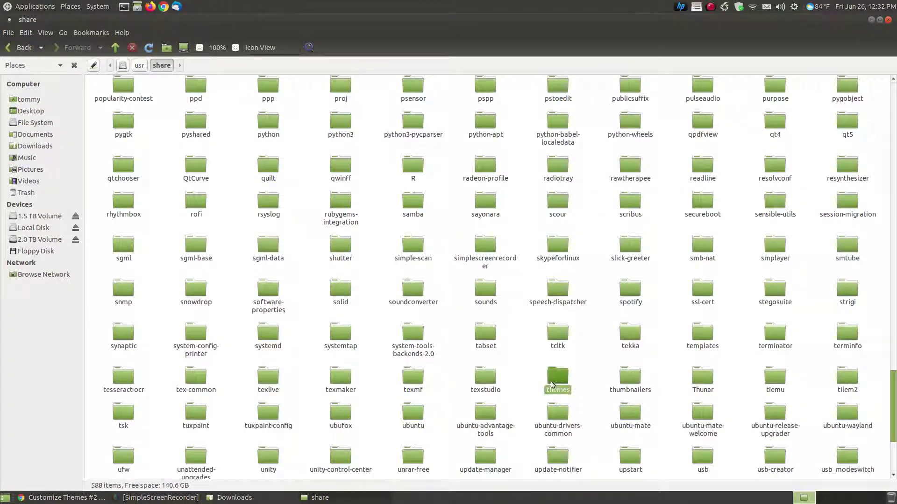
right_click(551, 382)
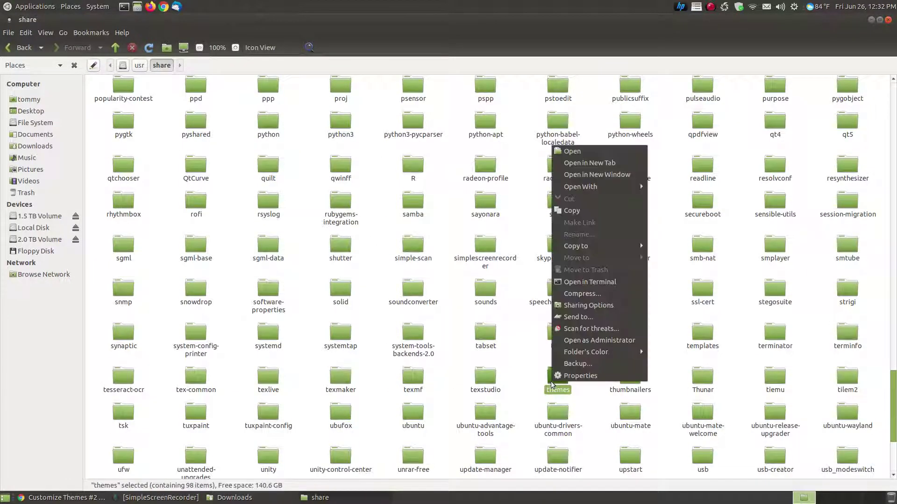
click(600, 341)
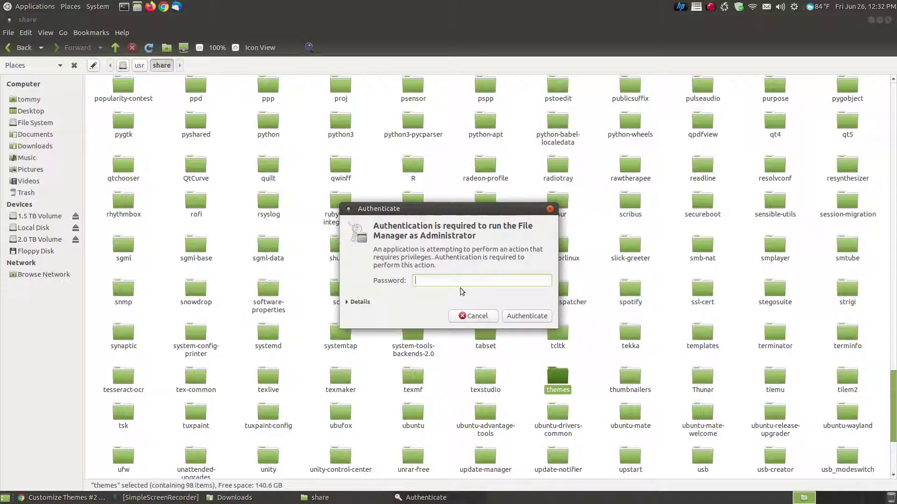
text(•••••••)
key(Return)
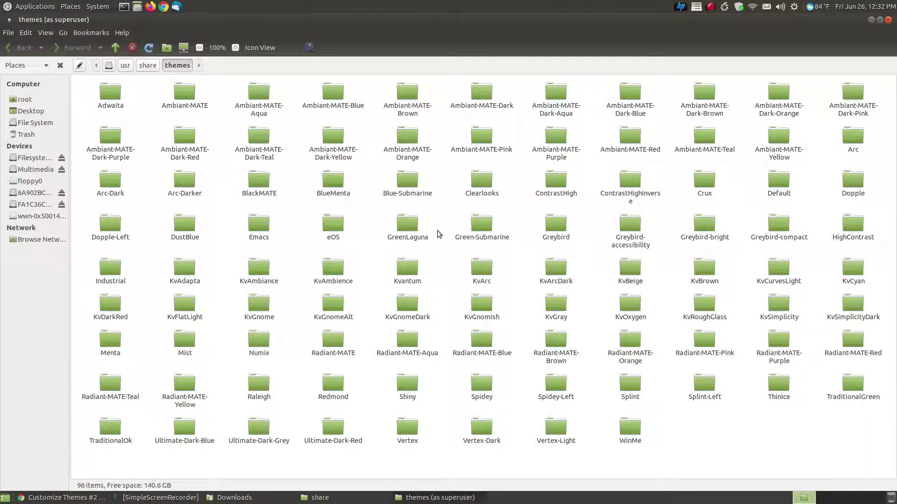
Arrange the Downloads and superuser themes windows side by side and move the Adwaita-dark folder from Downloads into /usr/share/themes
click(235, 497)
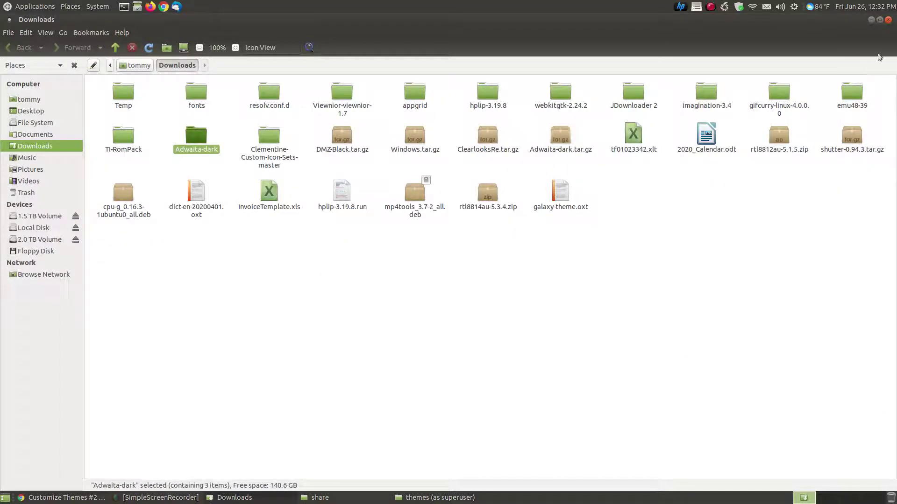
click(880, 19)
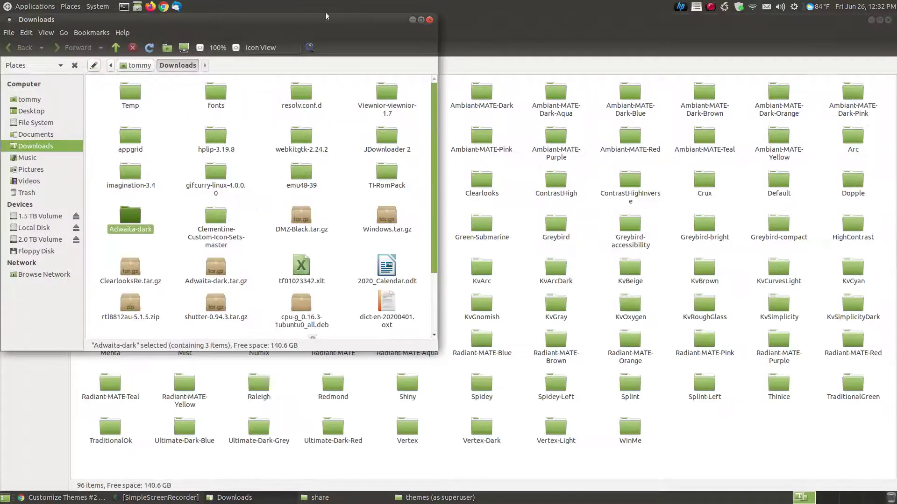
drag(326, 12, 689, 39)
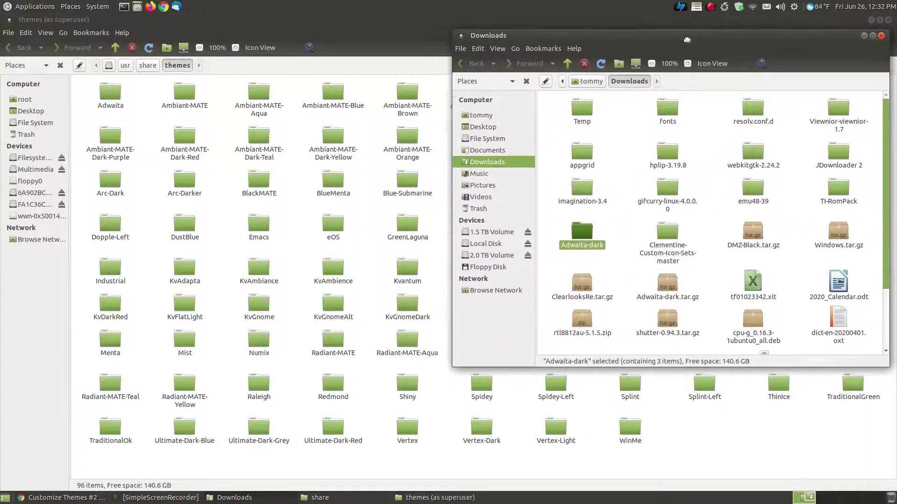
click(882, 20)
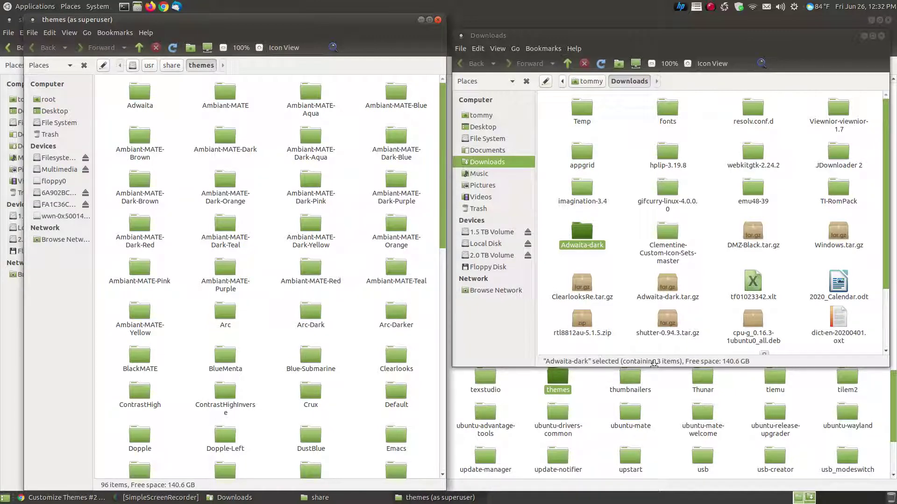
drag(654, 368, 672, 491)
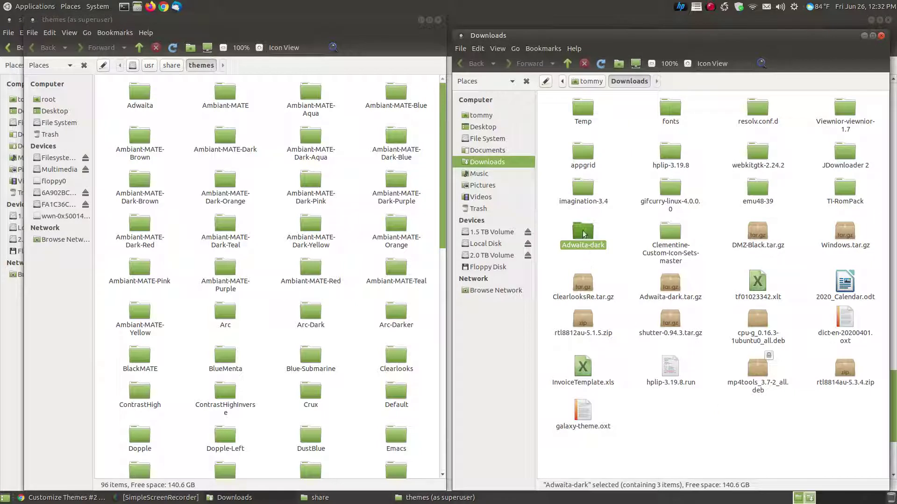
drag(583, 234, 259, 133)
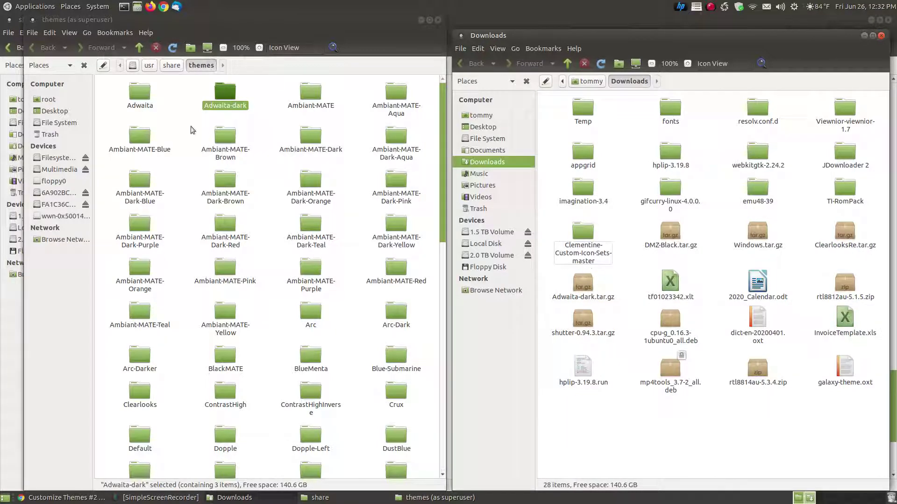
Check the ClearlooksRe install location in the web page's recap and extract ClearlooksRe.tar.gz in the Downloads folder
click(61, 497)
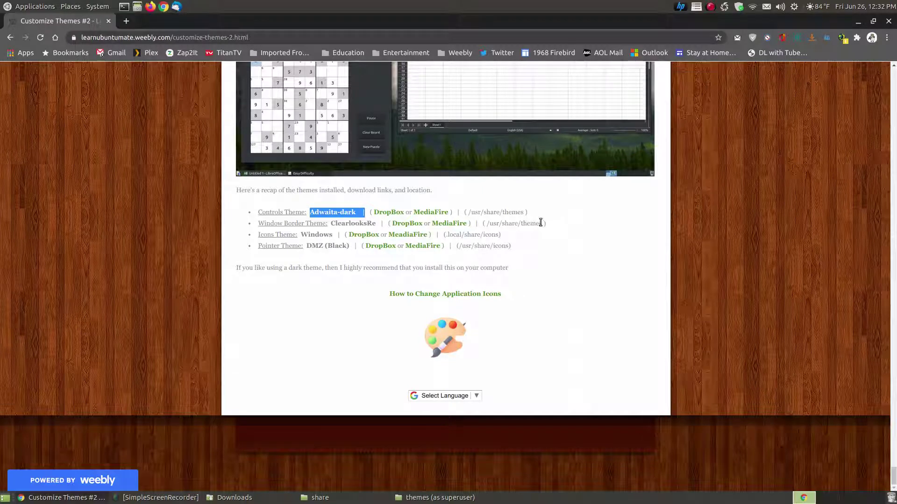
drag(542, 223, 496, 221)
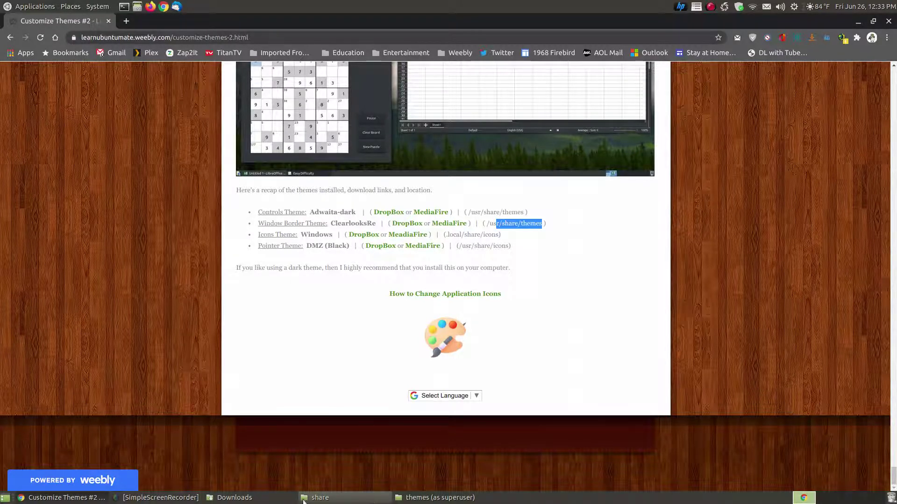
click(288, 498)
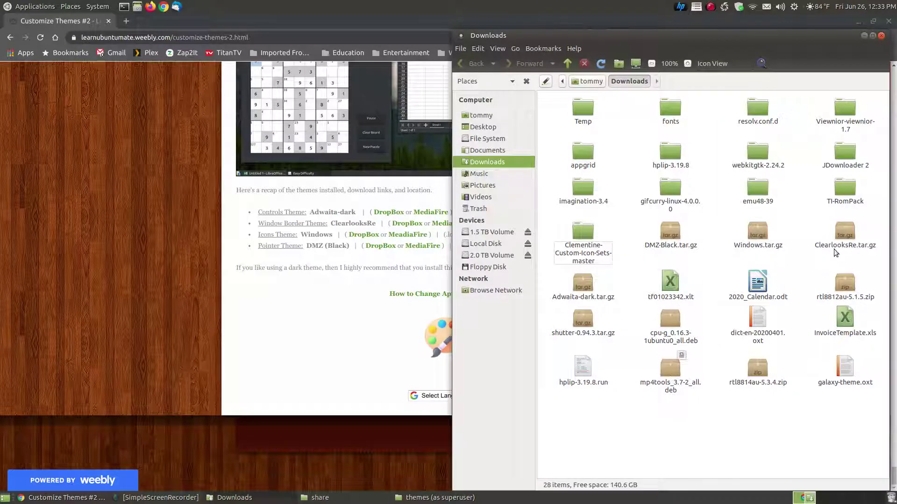
click(836, 247)
right_click(847, 239)
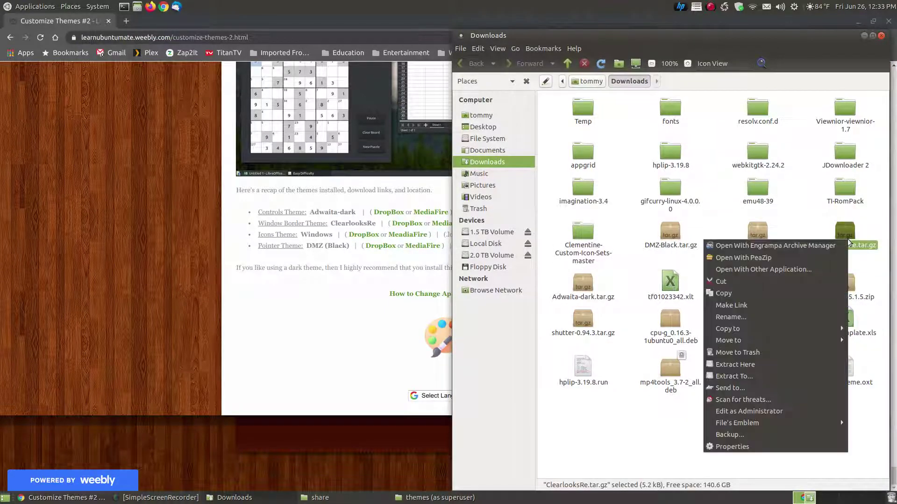
click(754, 365)
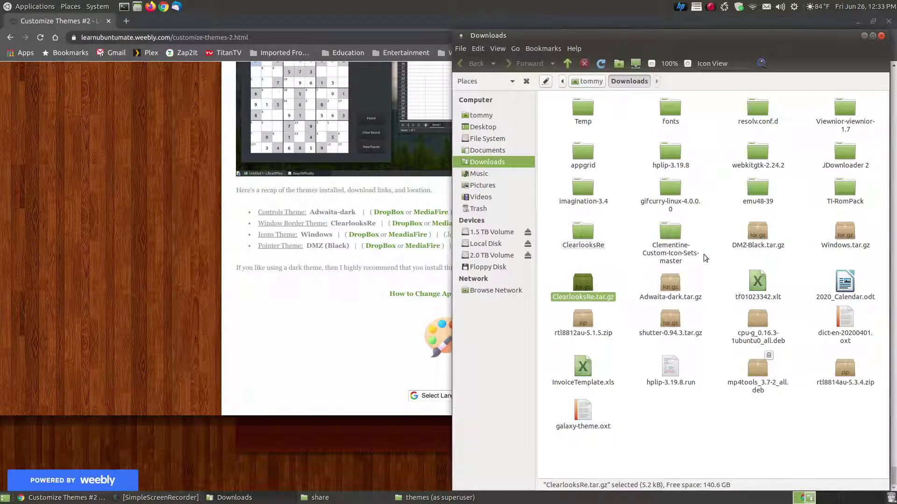
Copy the extracted ClearlooksRe folder from Downloads into the superuser /usr/share/themes window
click(585, 233)
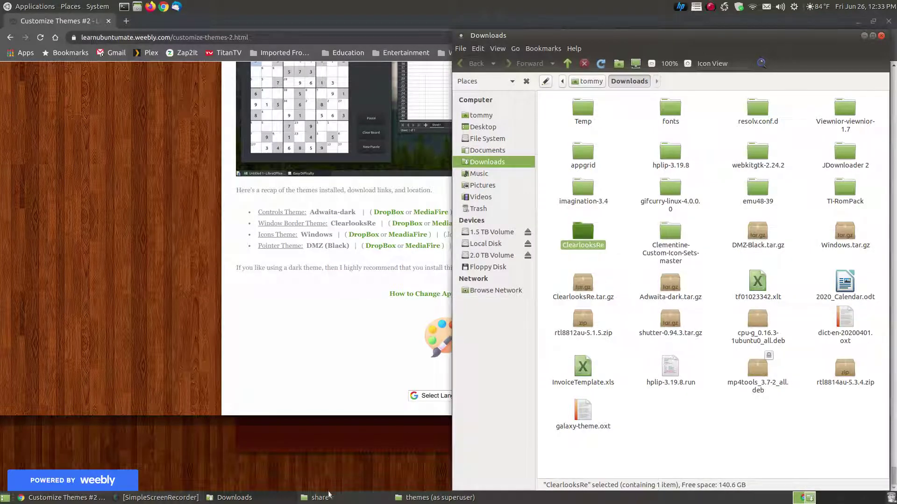
click(442, 497)
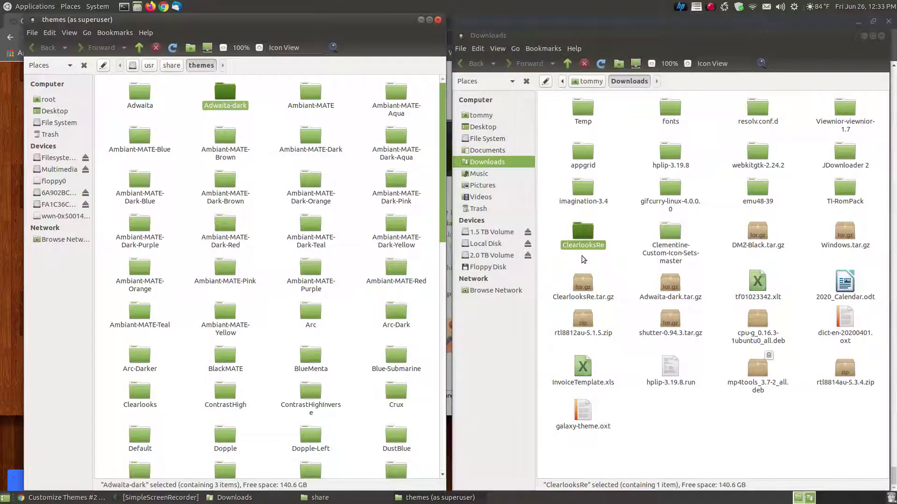
drag(593, 234, 269, 182)
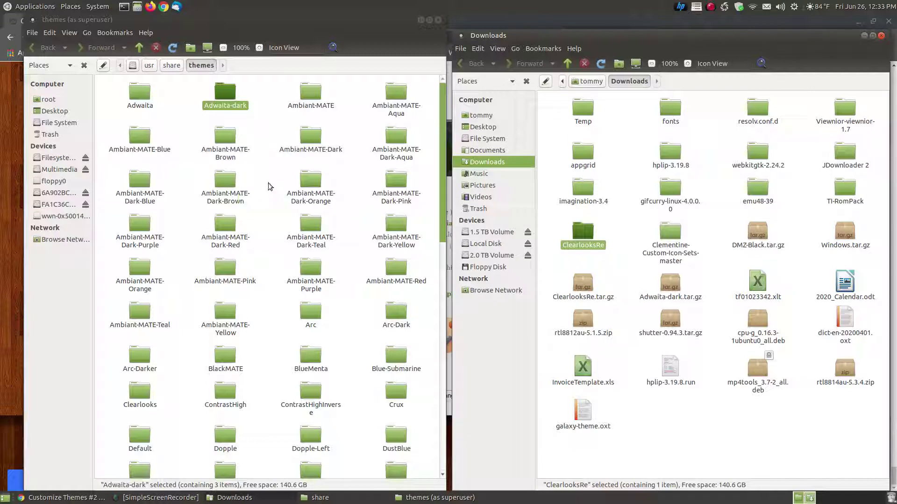
click(53, 20)
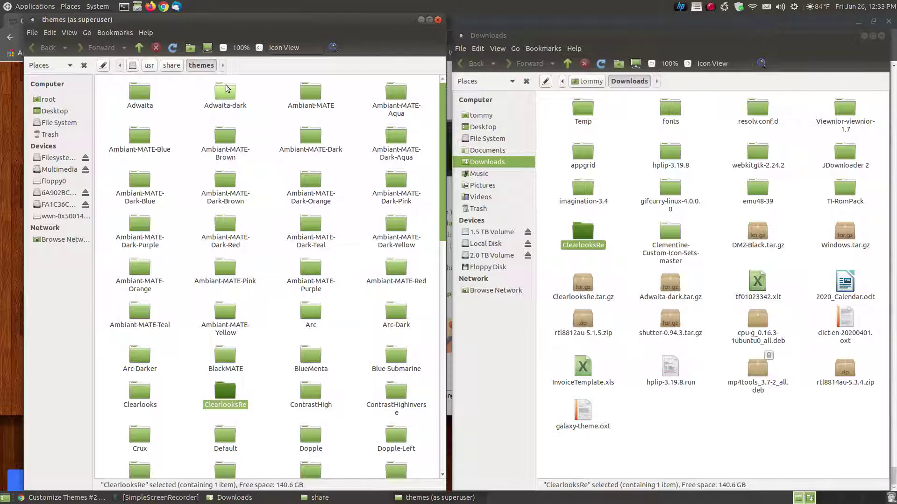
Delete the extracted ClearlooksRe folder from Downloads, keeping the theme archives
click(671, 234)
click(628, 247)
click(586, 252)
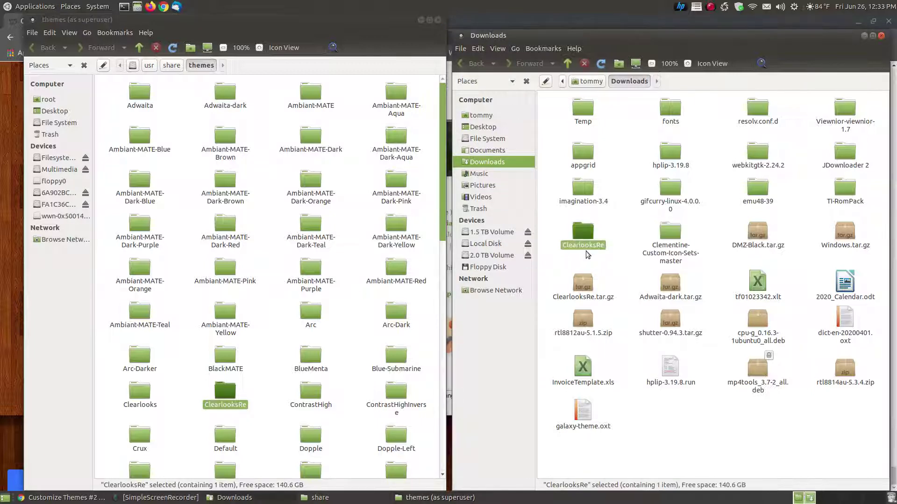
key(Delete)
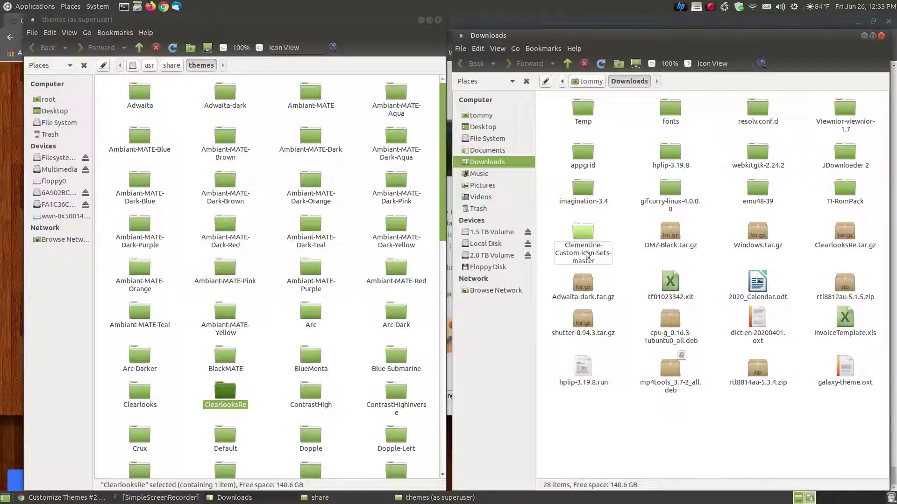
click(844, 232)
click(581, 290)
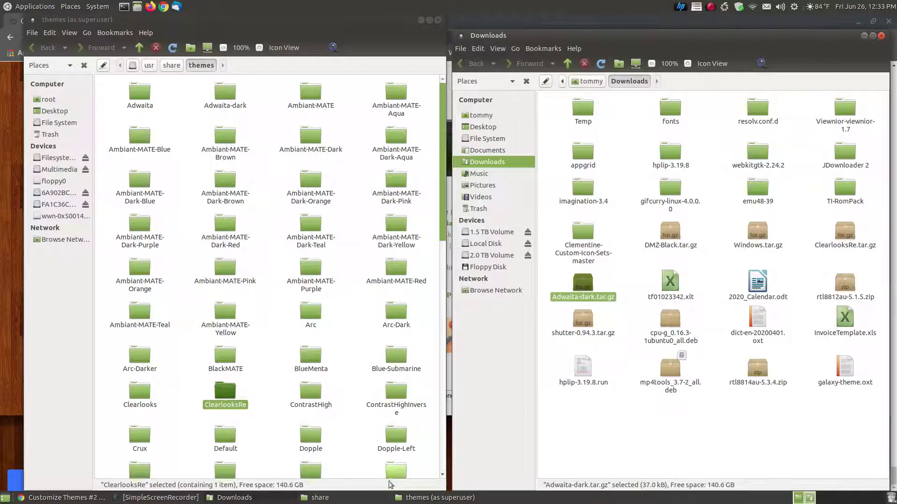
Check the remaining theme install locations in the web page's recap and close the superuser themes window
click(77, 498)
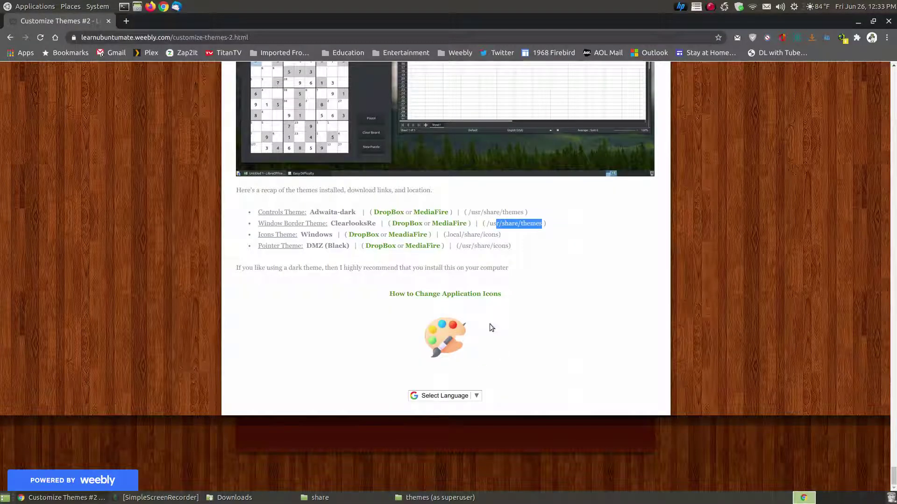
click(472, 246)
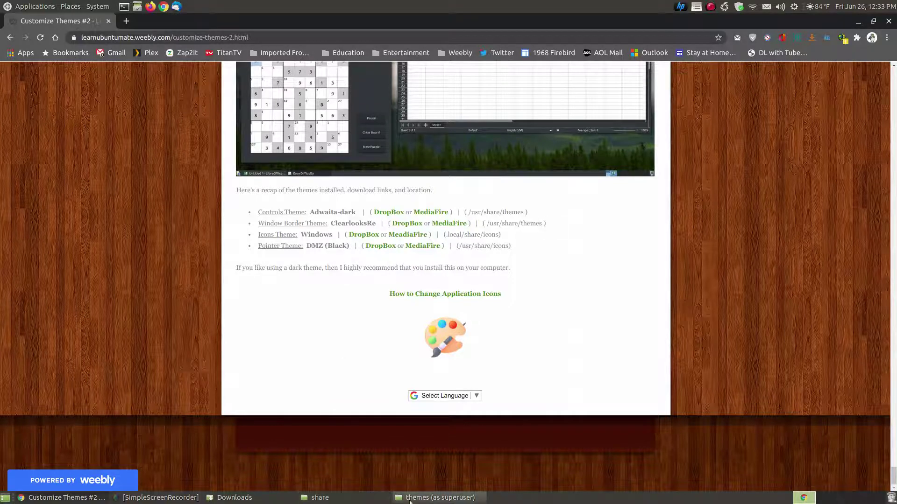
click(437, 497)
click(437, 20)
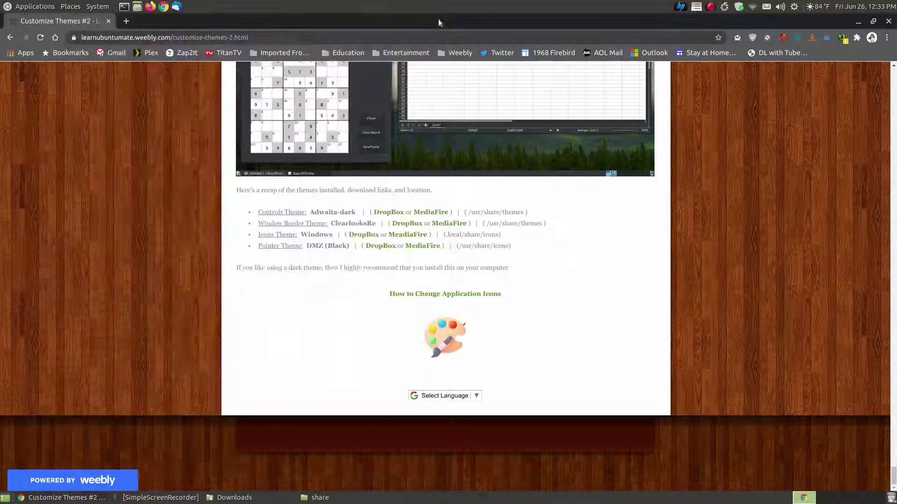
Open the icons folder in /usr/share as administrator, authenticating with the account password
click(320, 498)
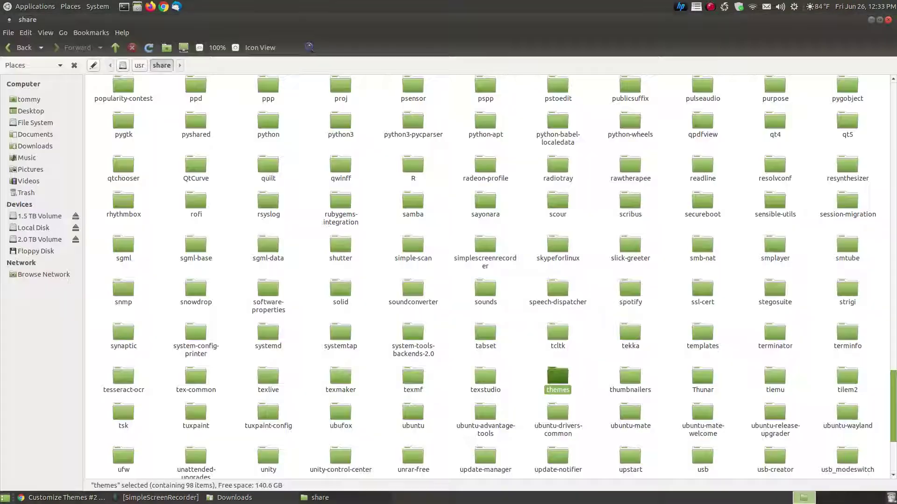
click(65, 497)
key(alt+Tab)
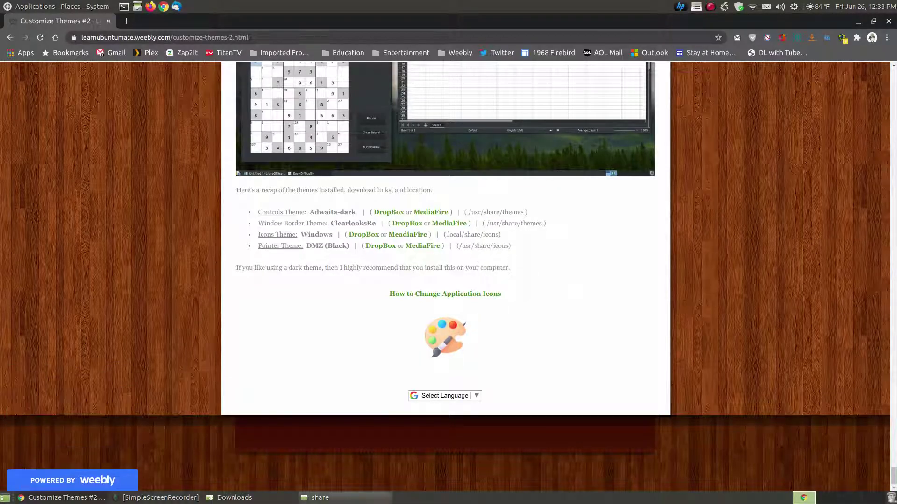
scroll(548, 305, up, 15)
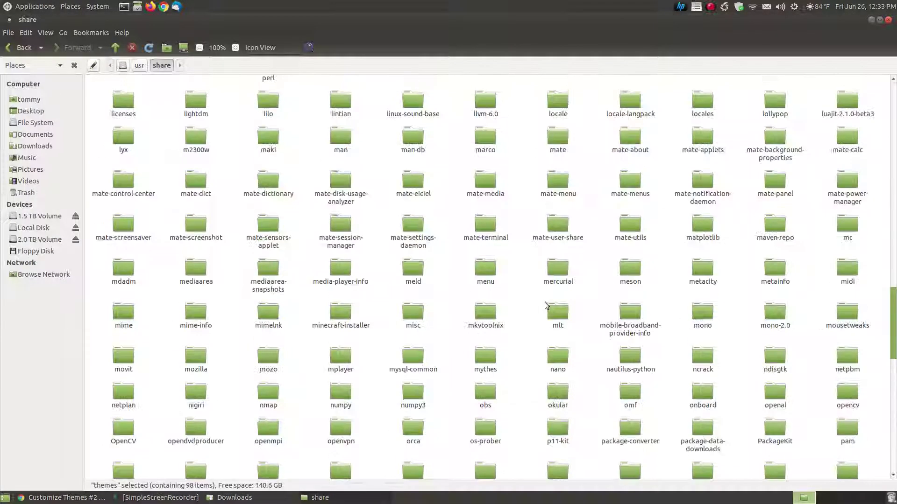
scroll(547, 305, up, 3)
scroll(546, 305, down, 3)
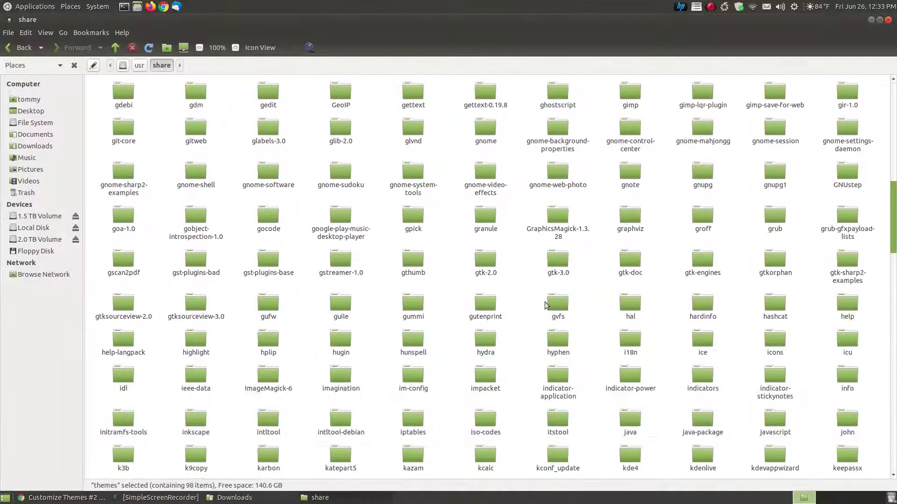
right_click(775, 345)
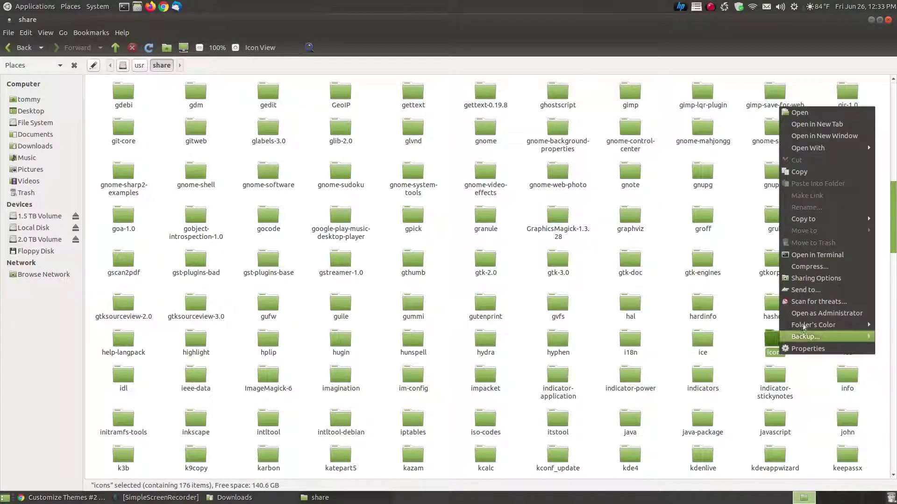
click(814, 312)
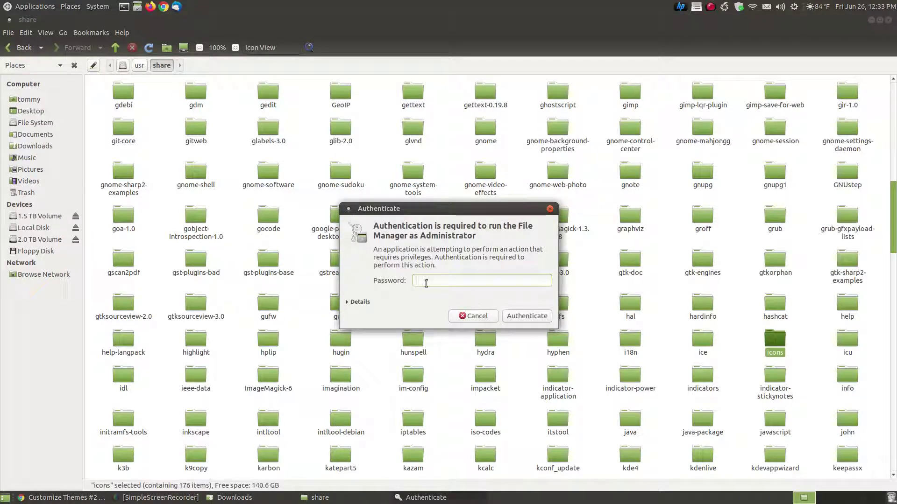
text(••••••••)
key(Return)
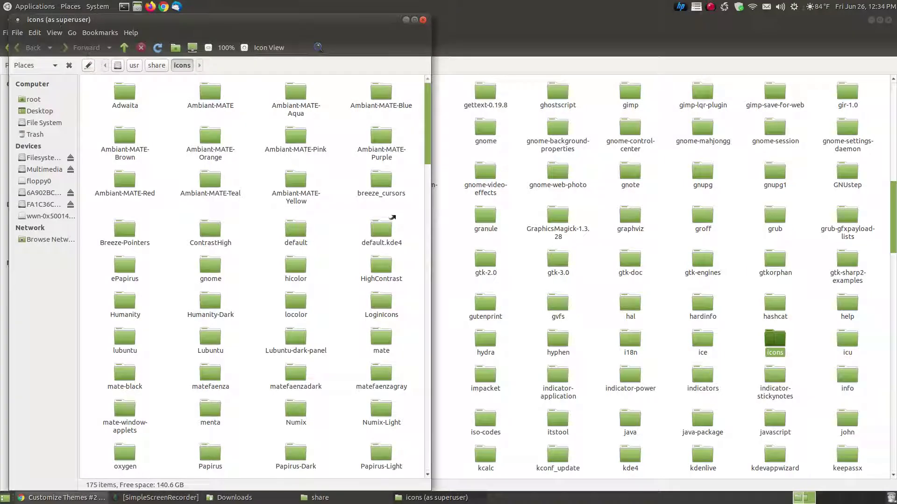
Check the pointer theme's name in the web page's recap and extract DMZ-Black.tar.gz in the Downloads folder
click(65, 498)
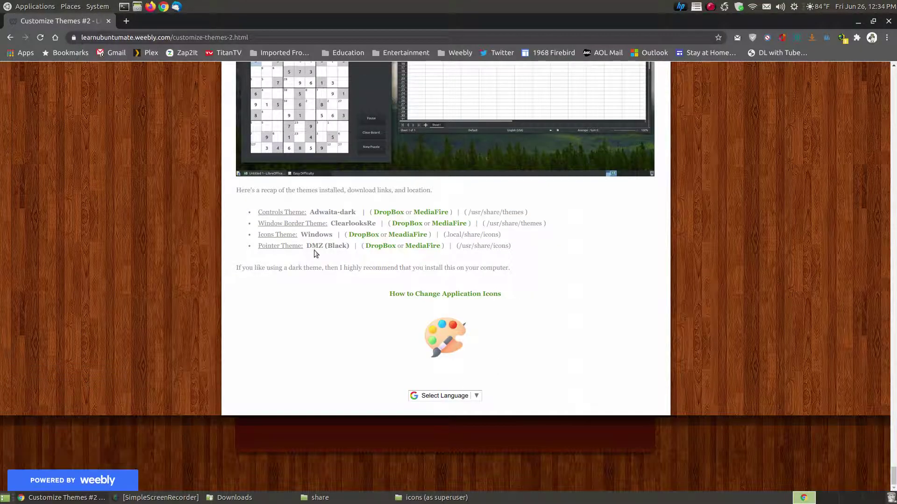
drag(347, 248, 312, 247)
click(234, 497)
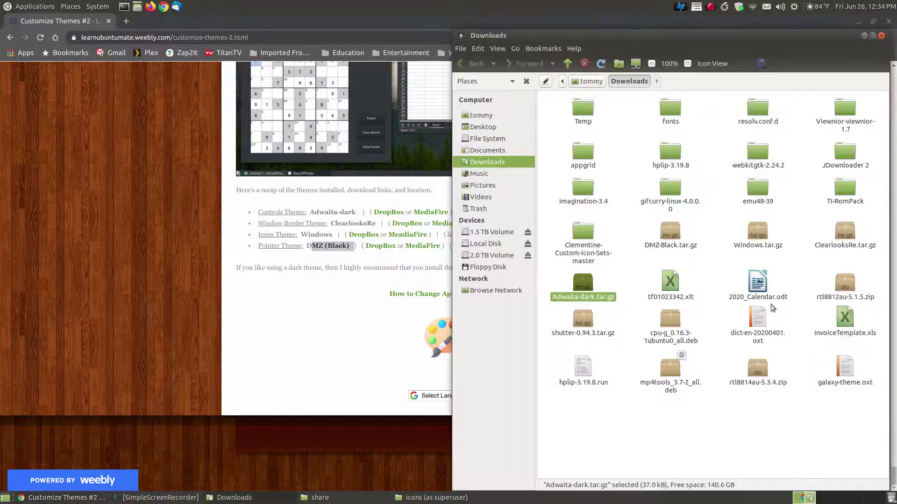
right_click(667, 240)
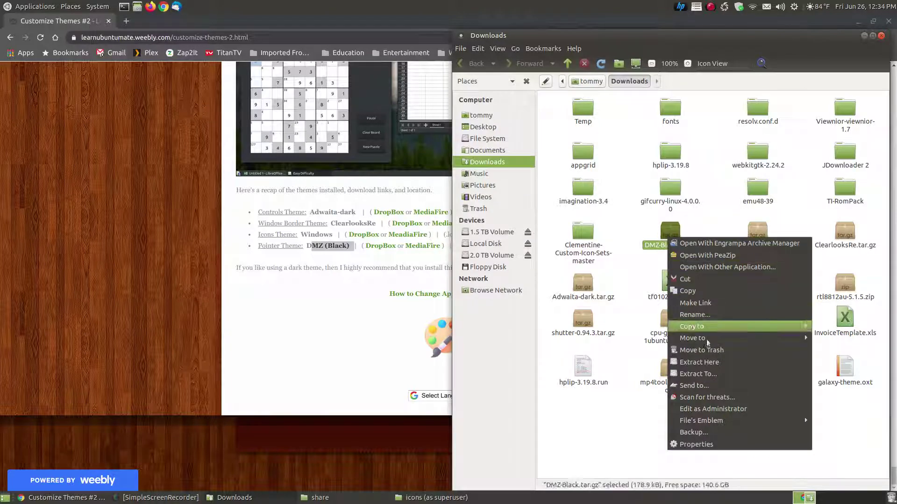
click(726, 363)
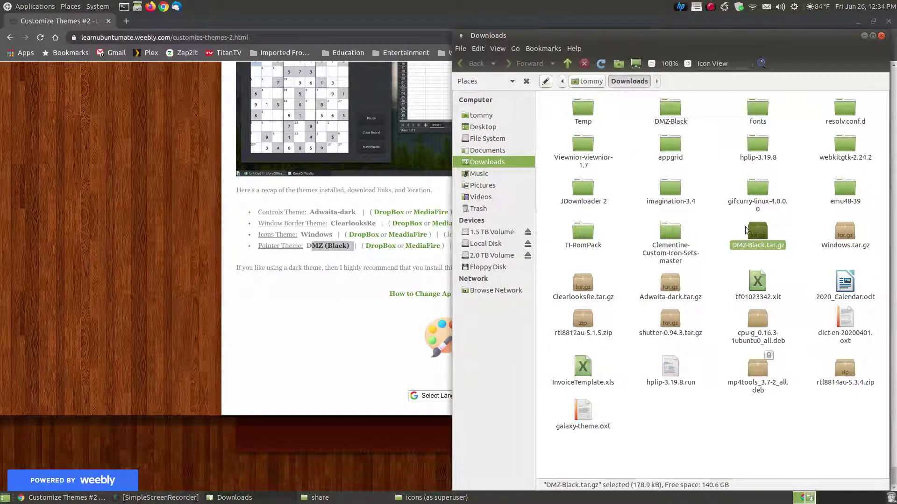
Copy the extracted DMZ-Black folder from Downloads into the superuser /usr/share/icons window
click(680, 122)
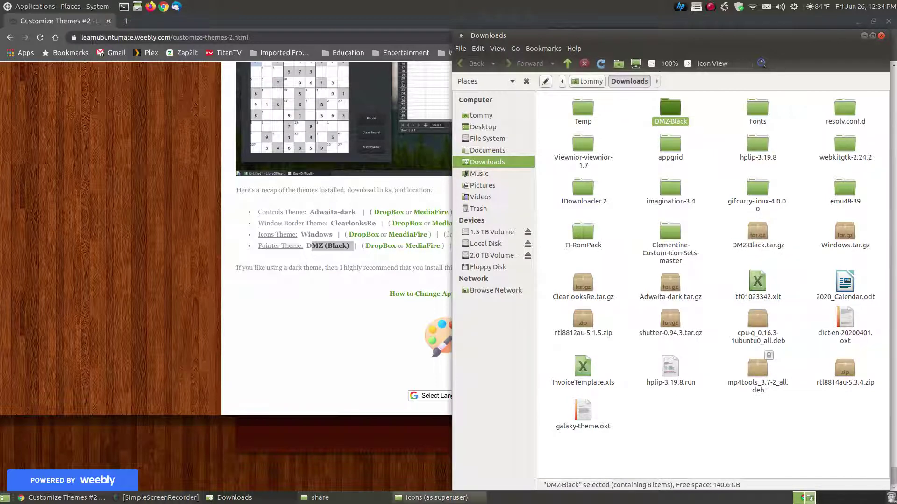
click(424, 497)
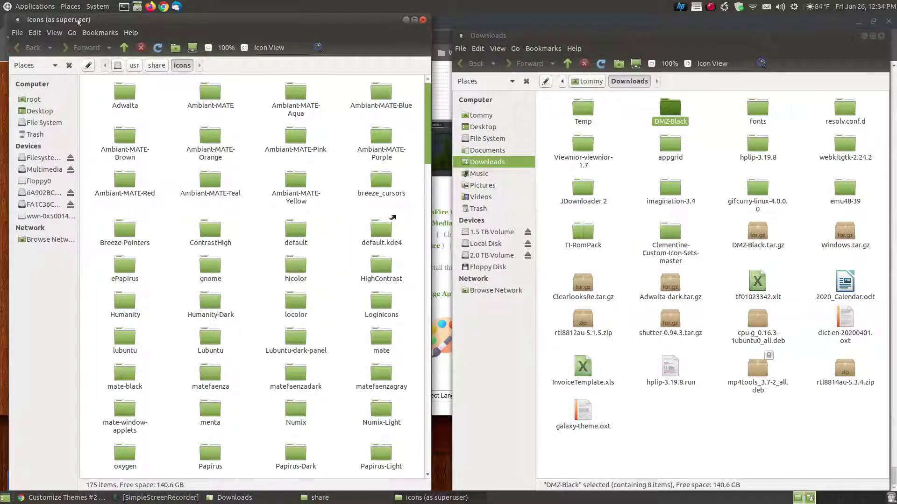
drag(670, 109, 248, 161)
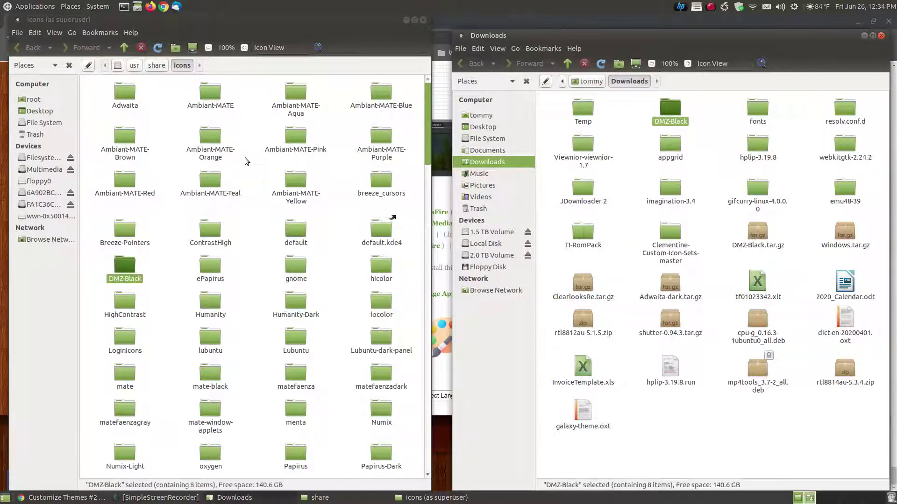
Delete the extracted DMZ-Black folder from Downloads, keeping its archive
click(699, 124)
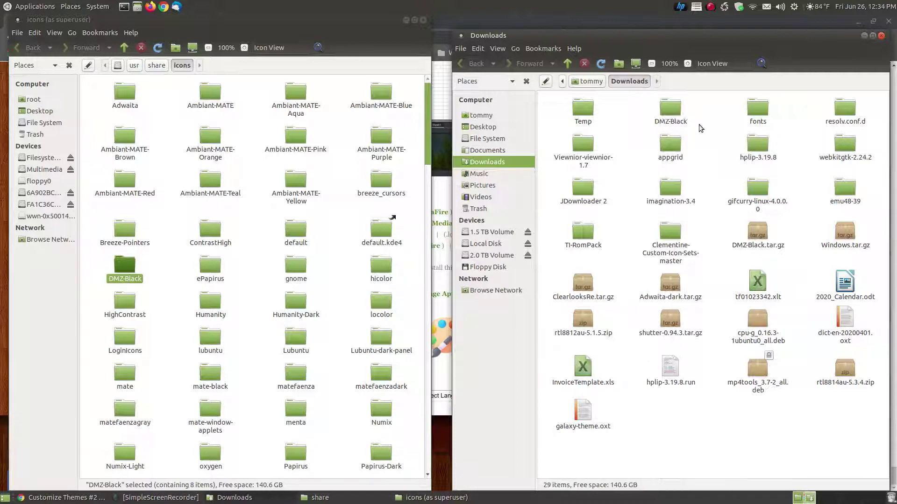
click(663, 108)
key(Delete)
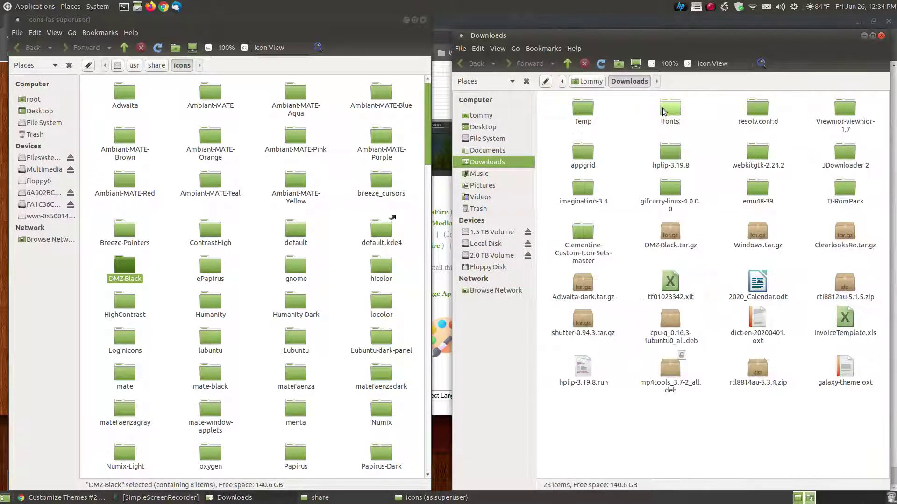
Check the recap for the remaining icon theme and close the superuser icons window
click(61, 497)
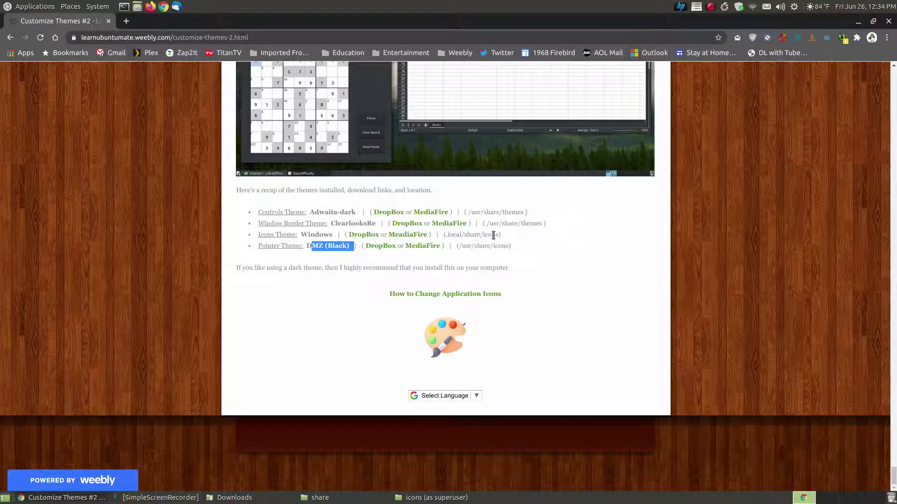
click(467, 500)
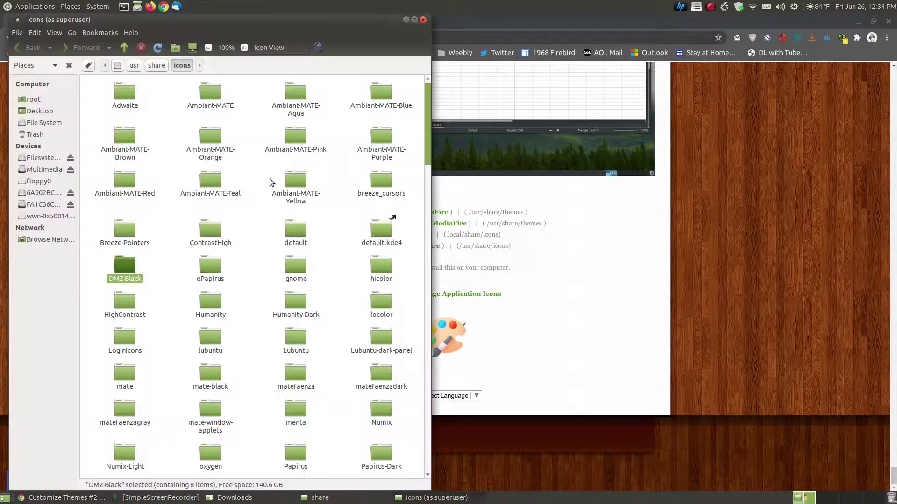
click(423, 19)
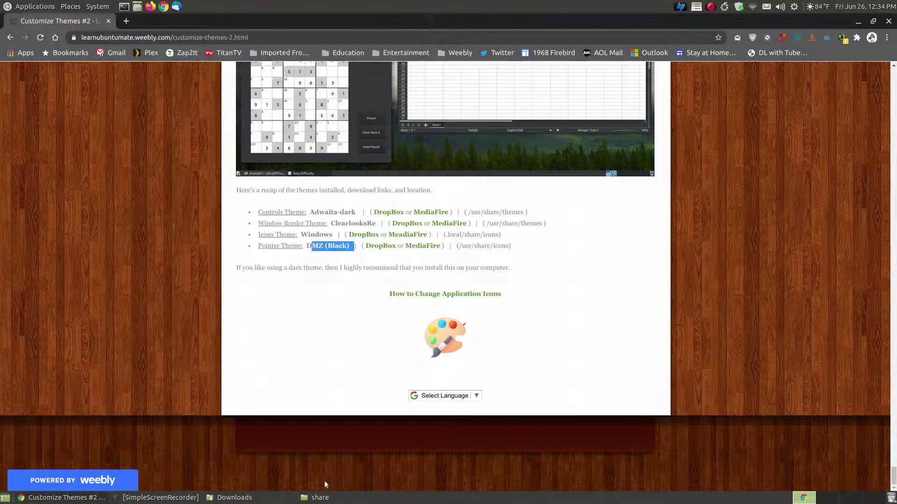
Check the Windows icon theme's install location in the web page's recap and open the home folder in the file manager
click(364, 499)
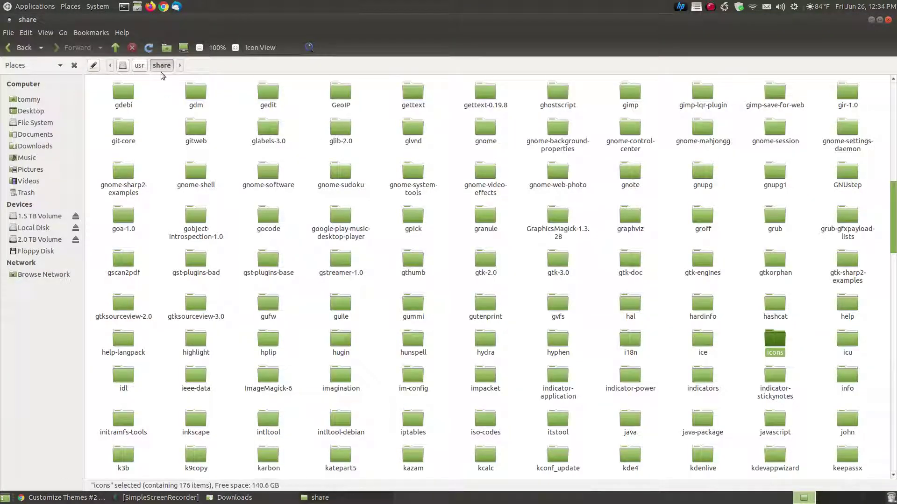
click(74, 498)
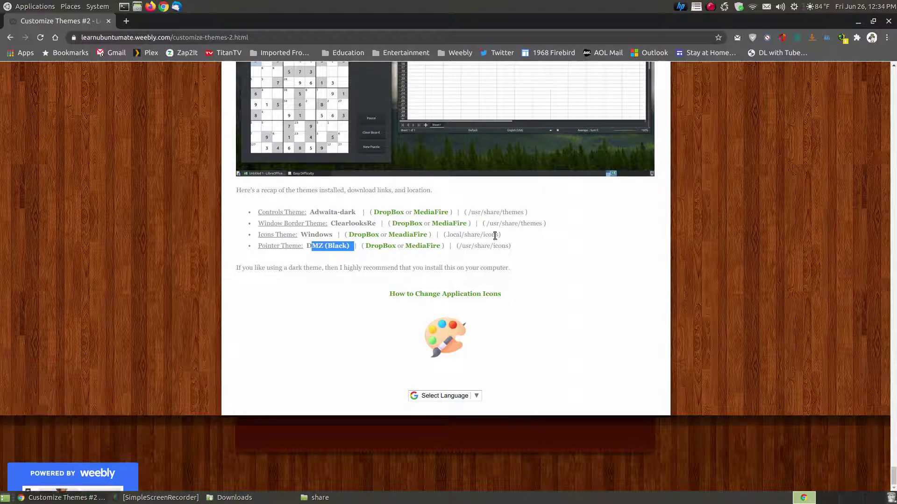
drag(497, 235, 464, 236)
click(320, 498)
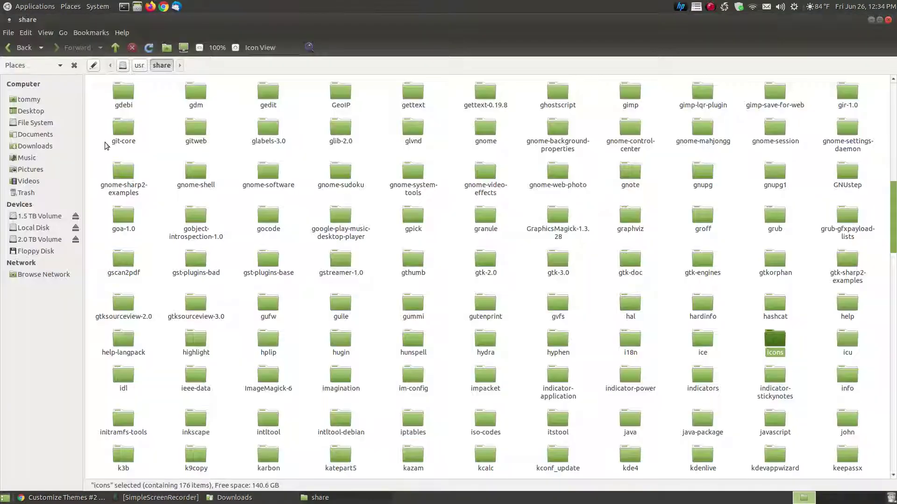
click(21, 102)
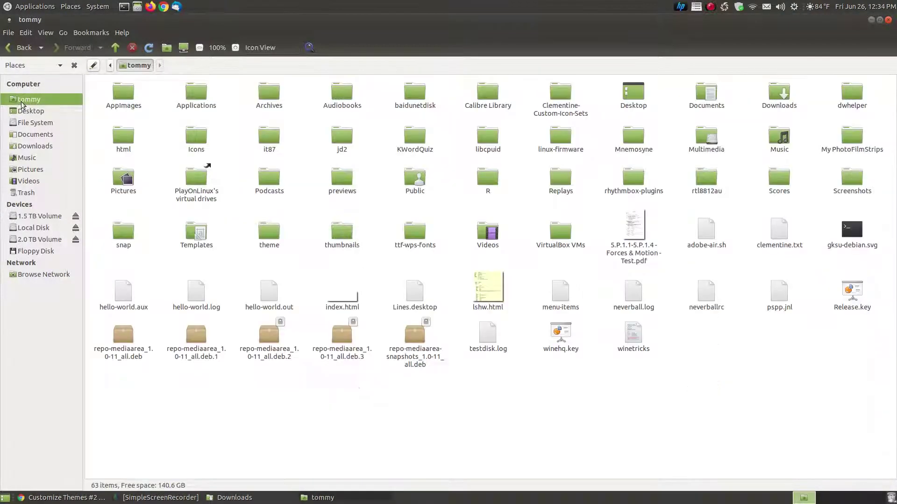
click(70, 498)
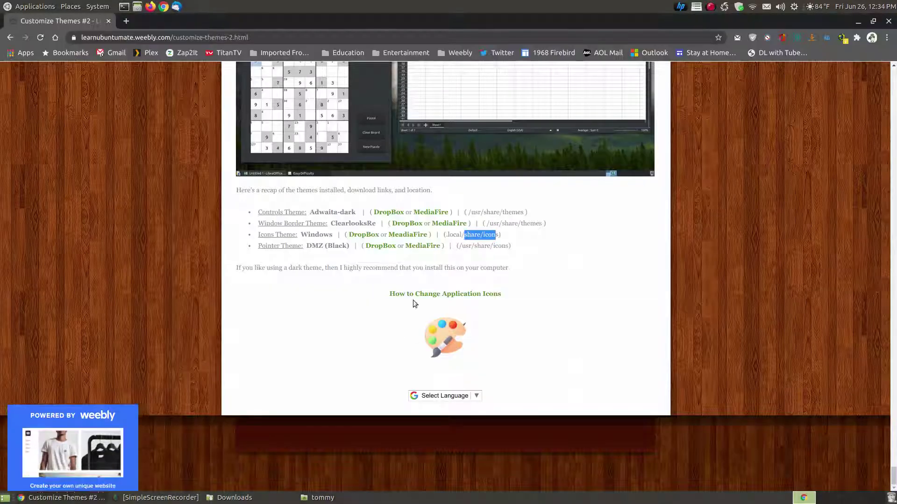
click(449, 239)
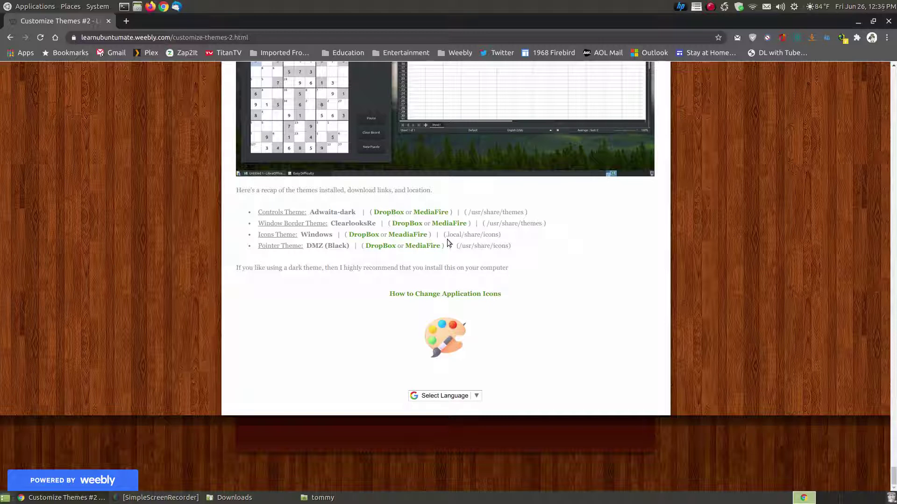
click(355, 497)
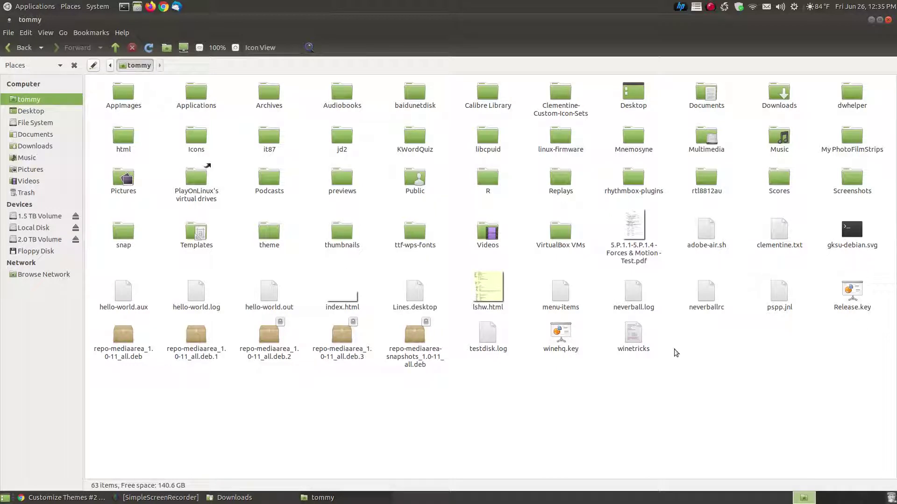
Show hidden files in the home folder and open the .local folder
click(45, 34)
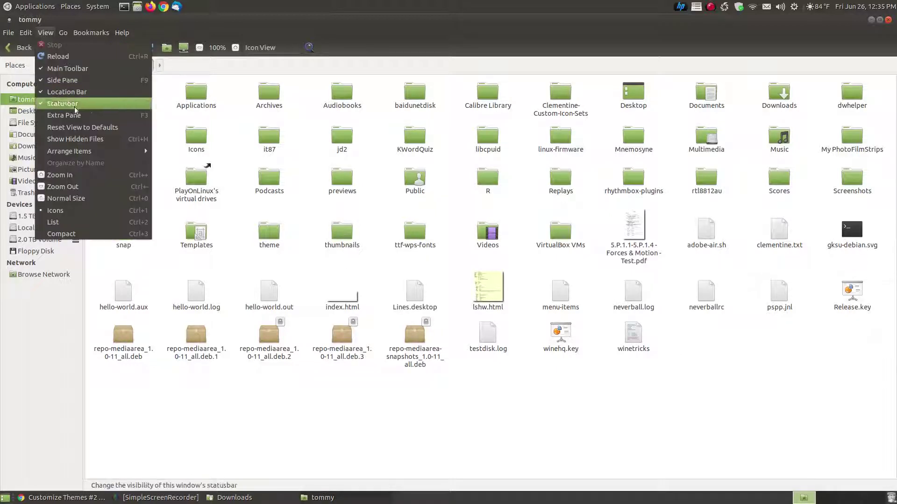
click(96, 133)
scroll(547, 309, down, 5)
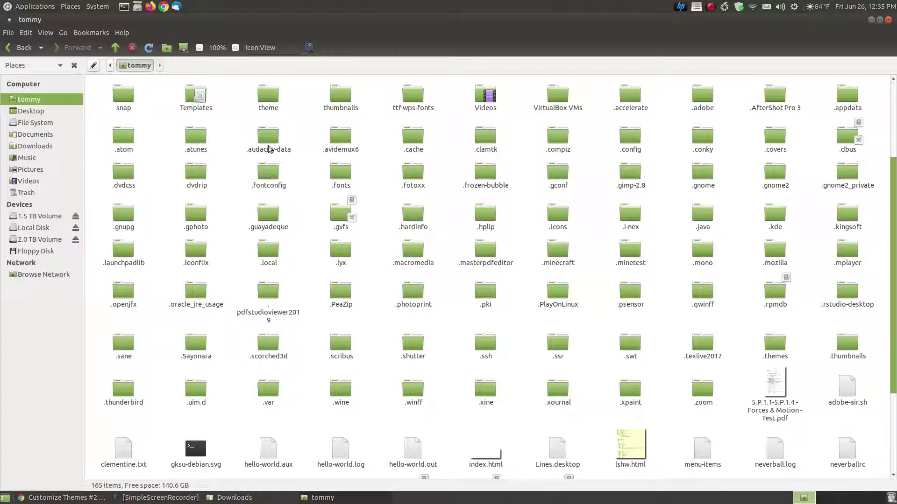
click(269, 257)
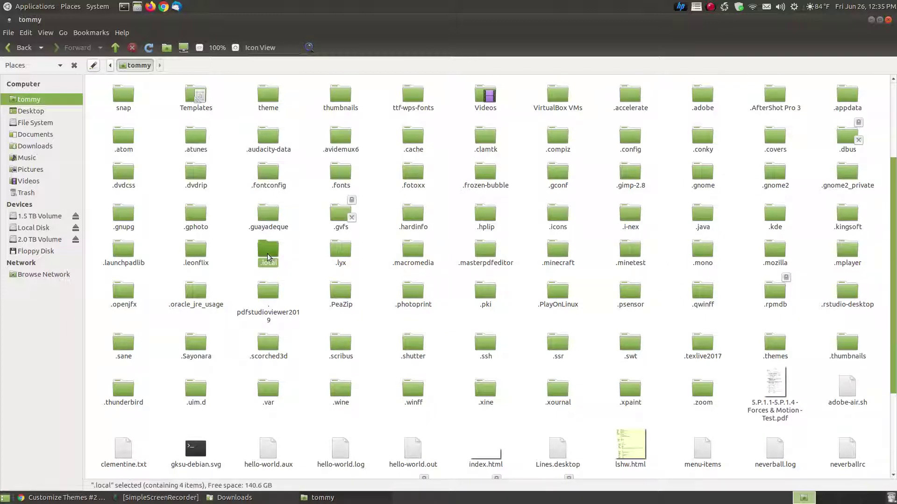
double_click(269, 258)
Open the share/icons folder inside .local and restore the file manager window from its maximized size
key(alt+Tab)
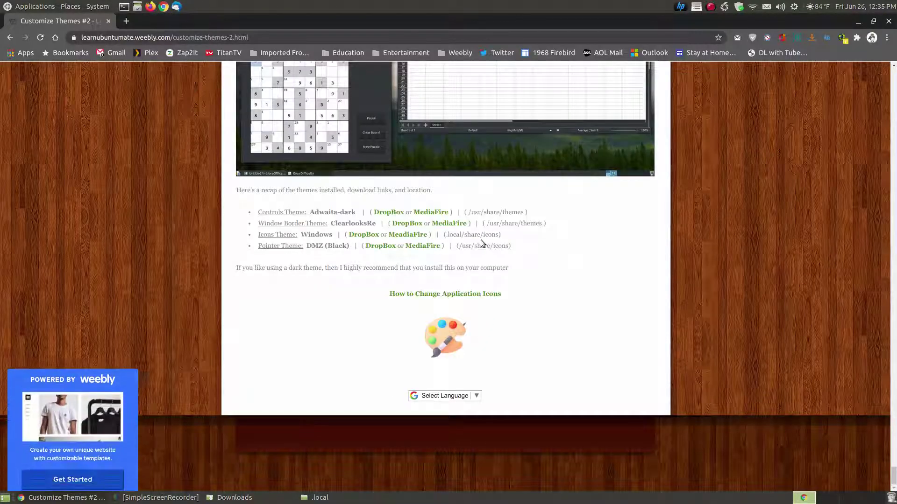
click(349, 498)
double_click(346, 94)
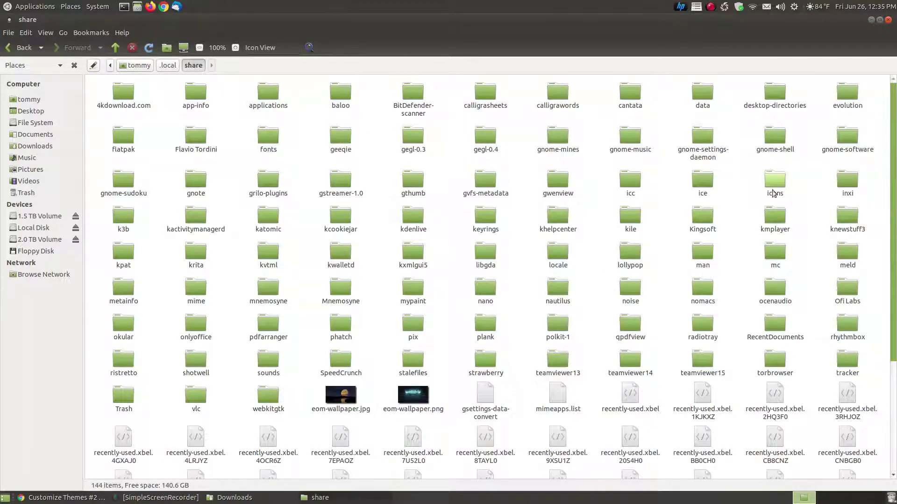
click(779, 188)
right_click(779, 188)
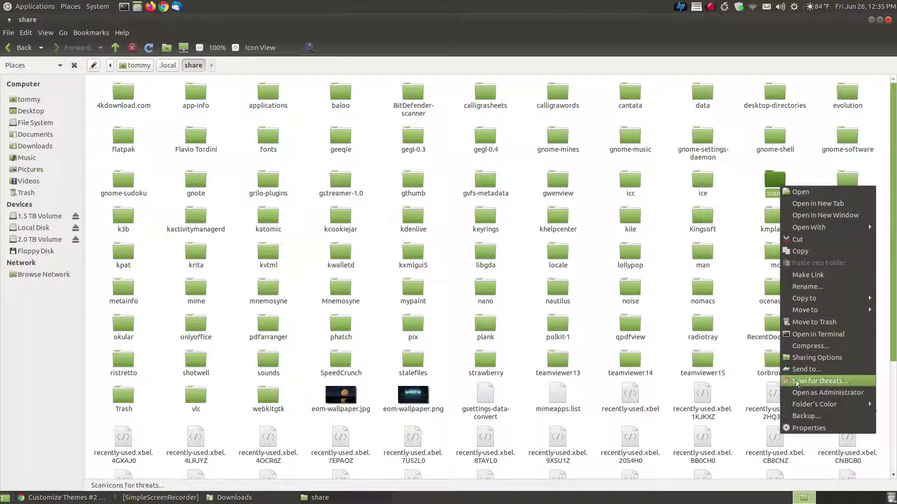
click(757, 211)
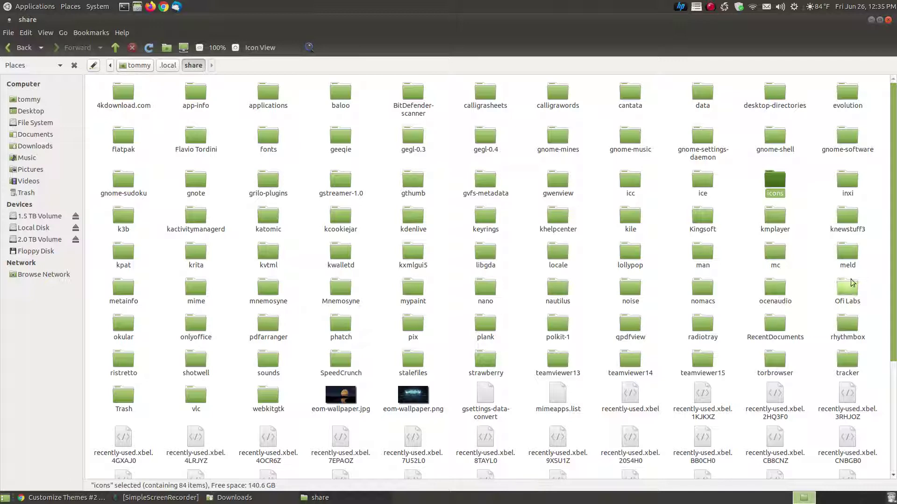
double_click(763, 180)
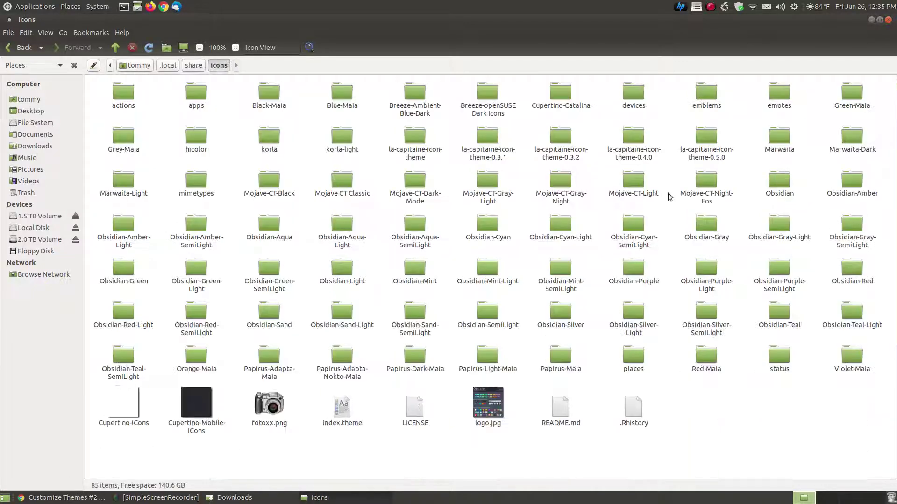
click(879, 20)
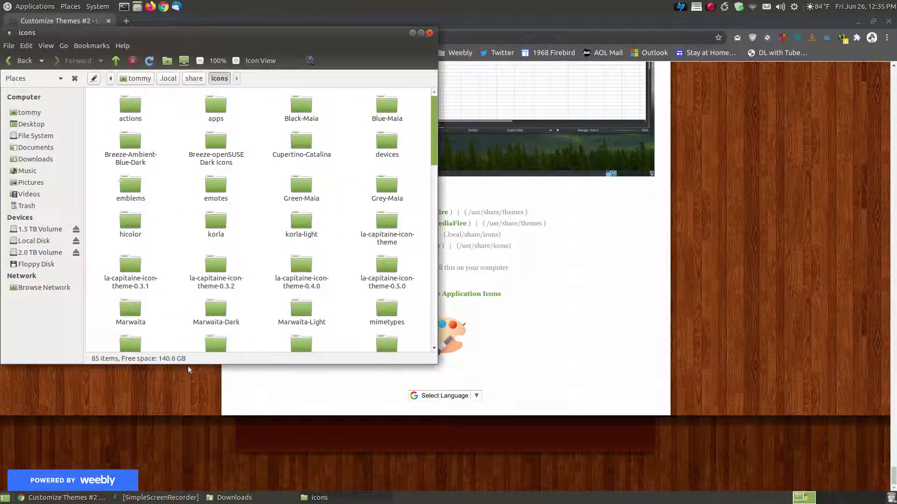
Extract the Windows.tar.gz archive in place inside the Downloads folder
click(232, 498)
click(218, 461)
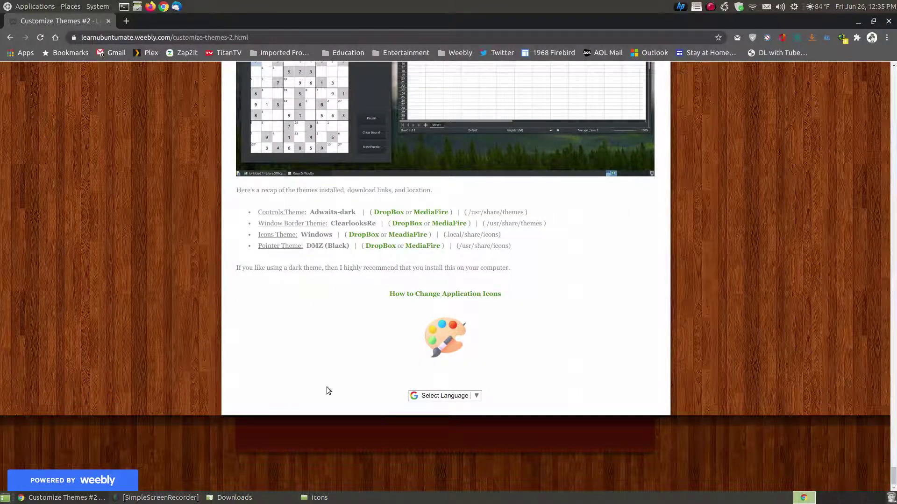
click(232, 498)
click(757, 236)
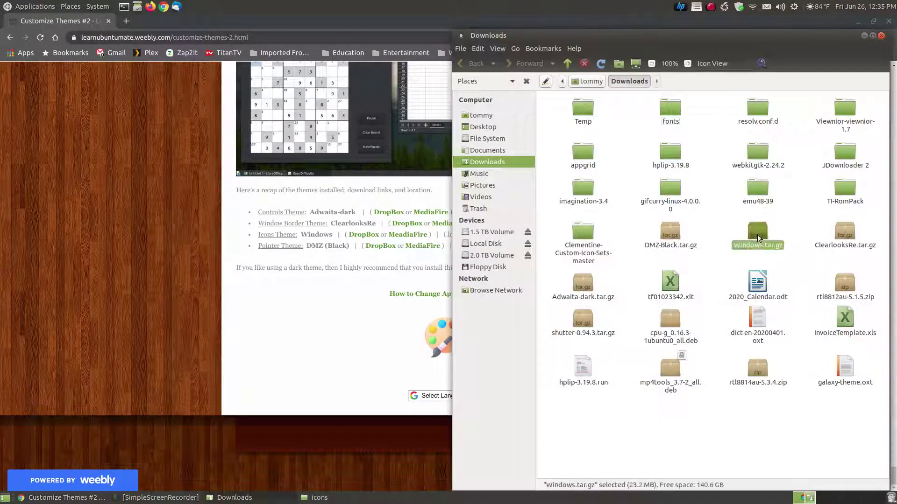
right_click(757, 235)
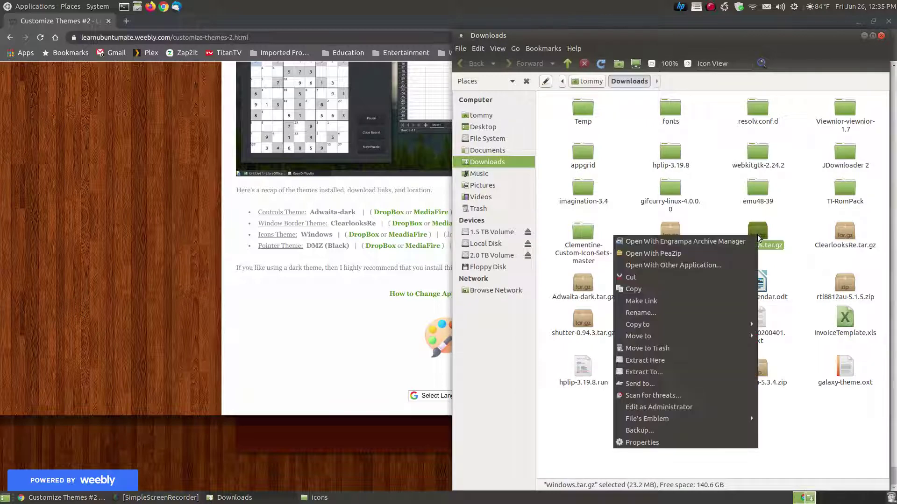
click(661, 360)
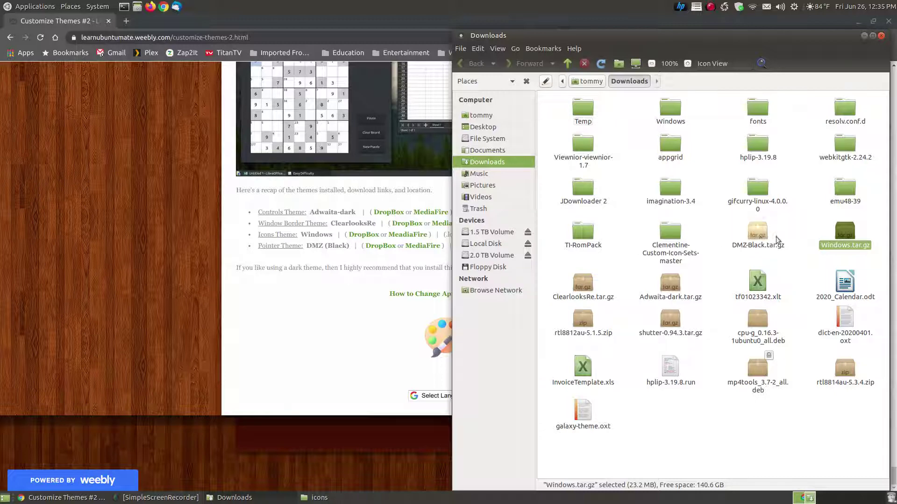
Move the extracted Windows folder from Downloads into the .local/share/icons folder, enlarging the icons window alongside it
click(671, 112)
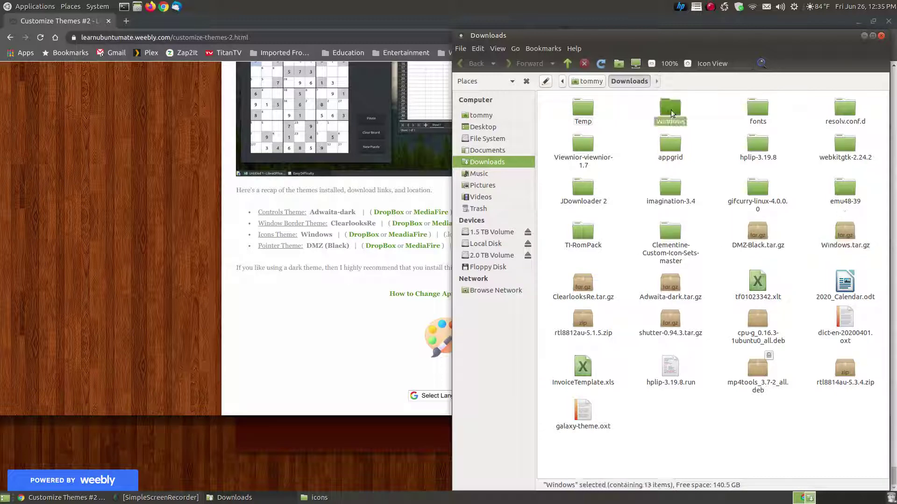
click(326, 500)
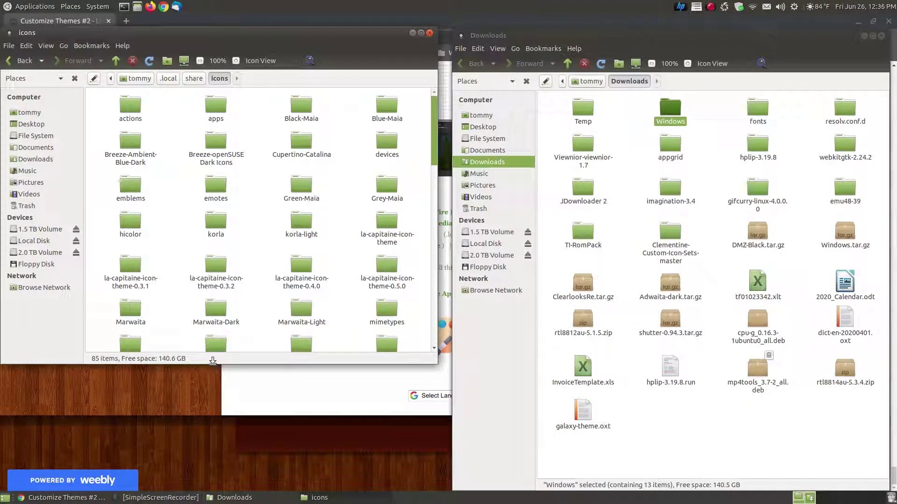
drag(213, 361, 213, 490)
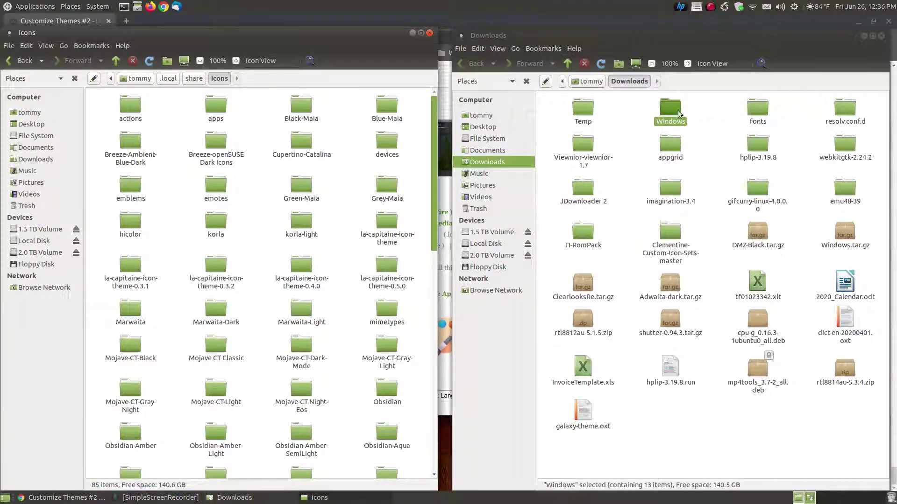
drag(678, 114, 176, 321)
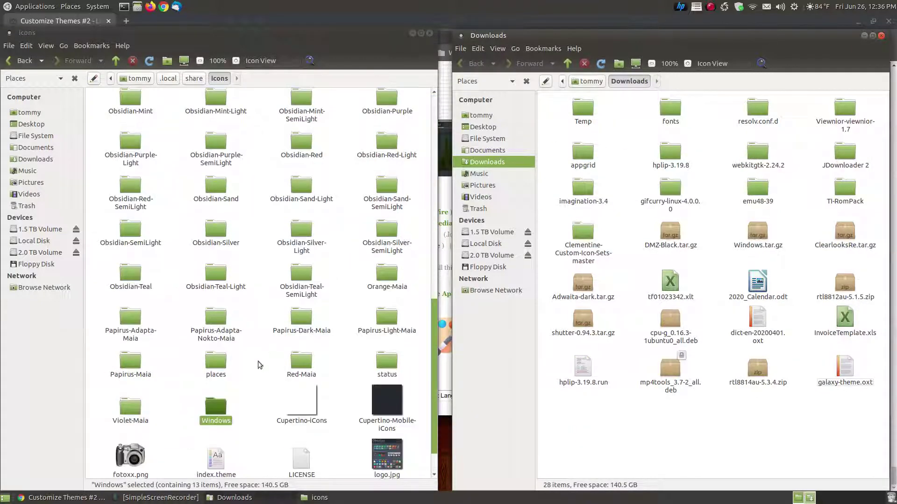
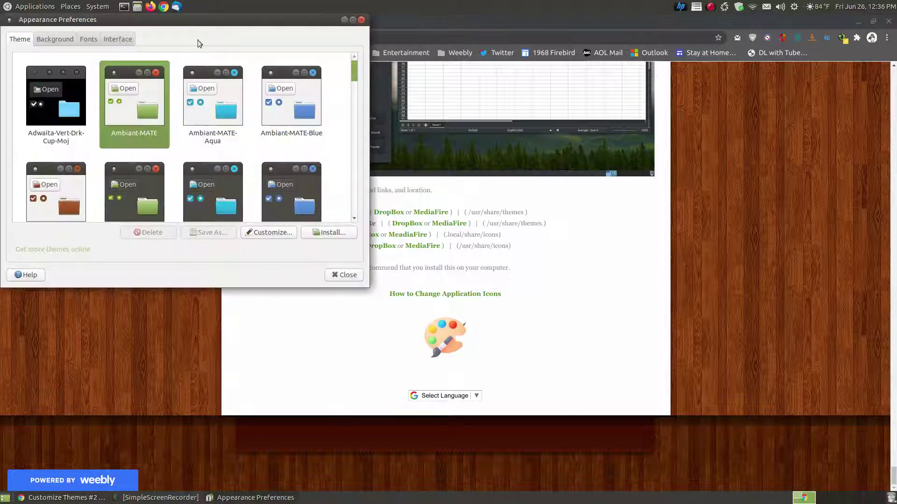
Move the Appearance Preferences window aside and customize the current theme to use the Adwaita-dark controls
drag(185, 18, 689, 34)
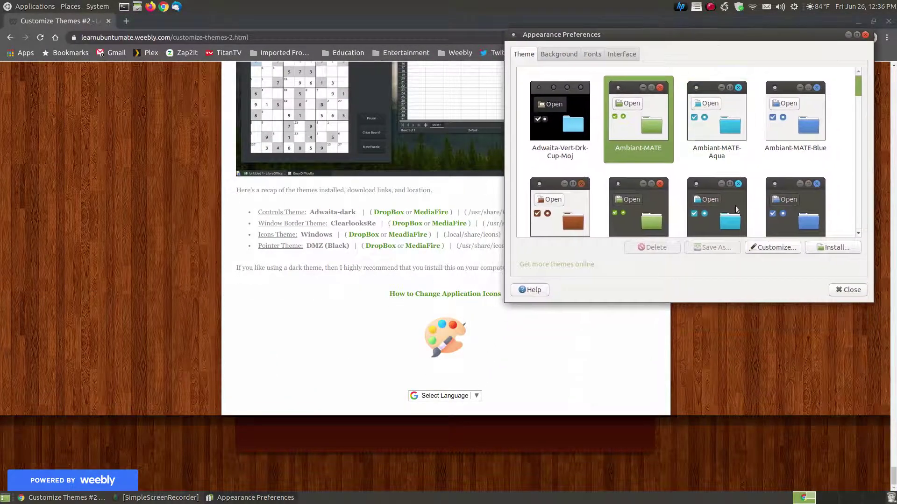
click(785, 248)
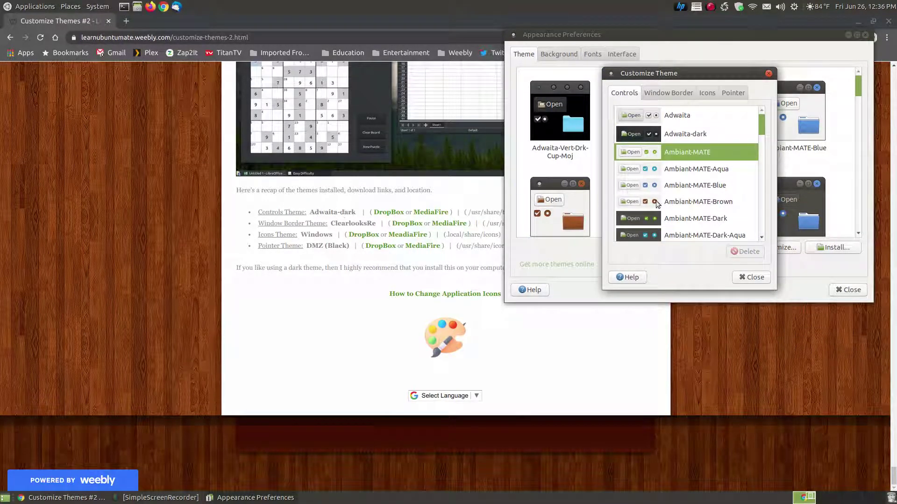
click(664, 136)
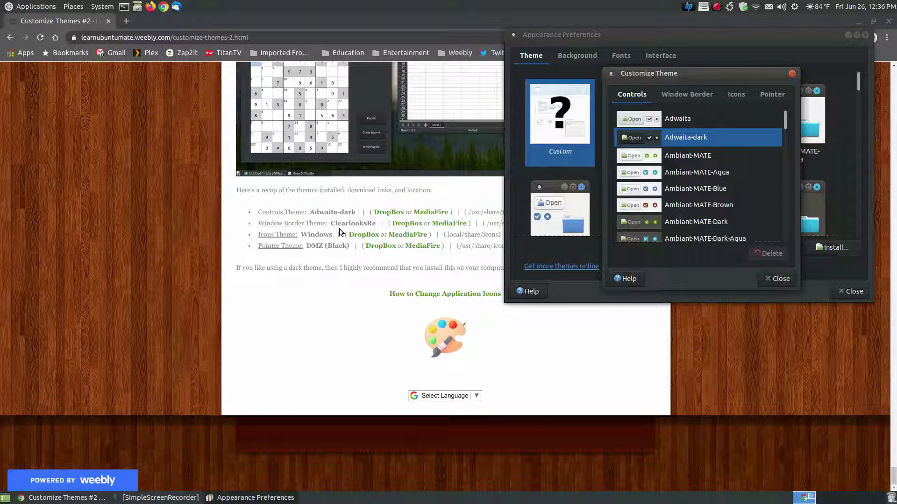
Set the theme's window border to ClearlooksRe
click(685, 94)
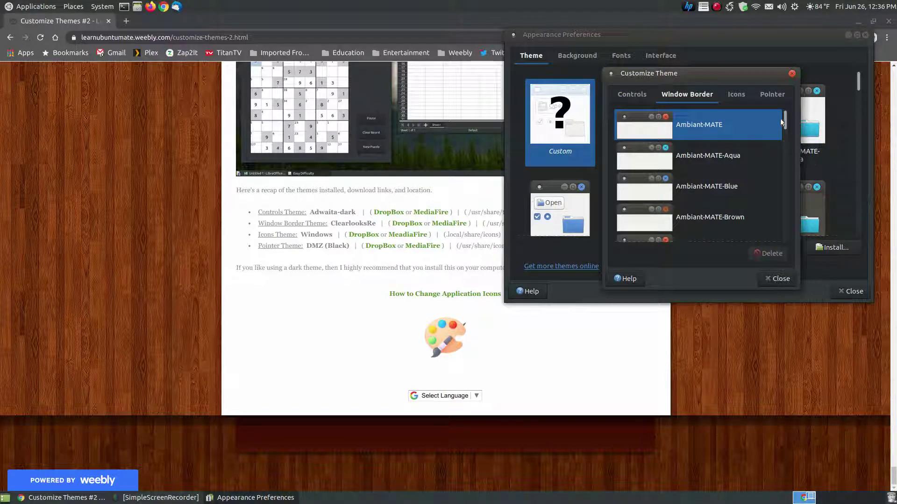
drag(786, 122, 778, 164)
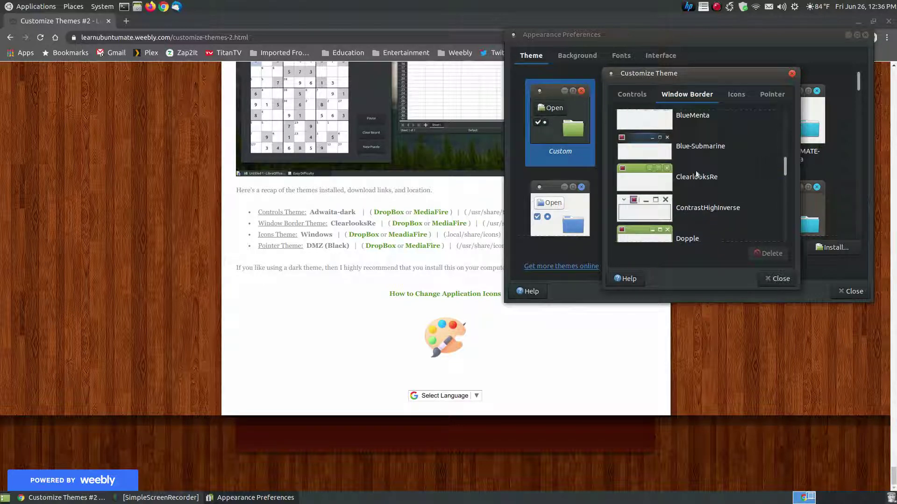
click(652, 178)
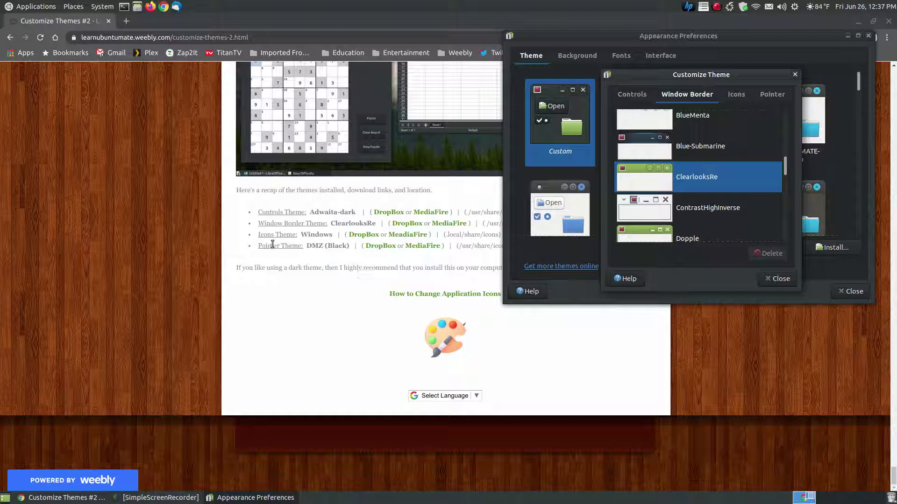
Set the theme's icons to the Windows icon theme at the end of the icon list
click(736, 98)
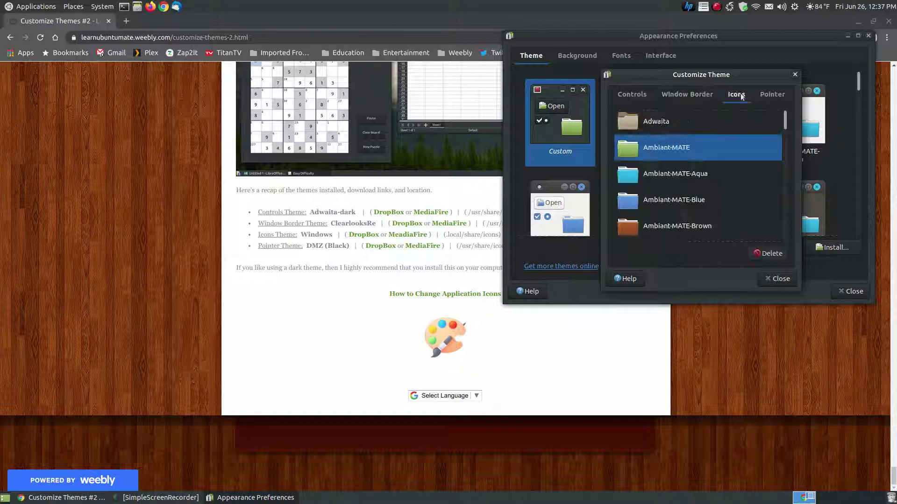
drag(785, 114, 776, 216)
scroll(746, 196, up, 6)
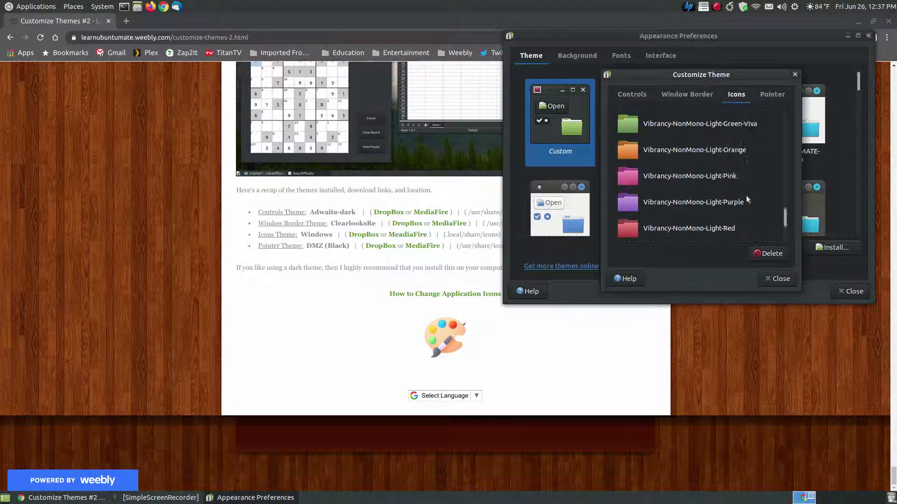
scroll(747, 196, up, 5)
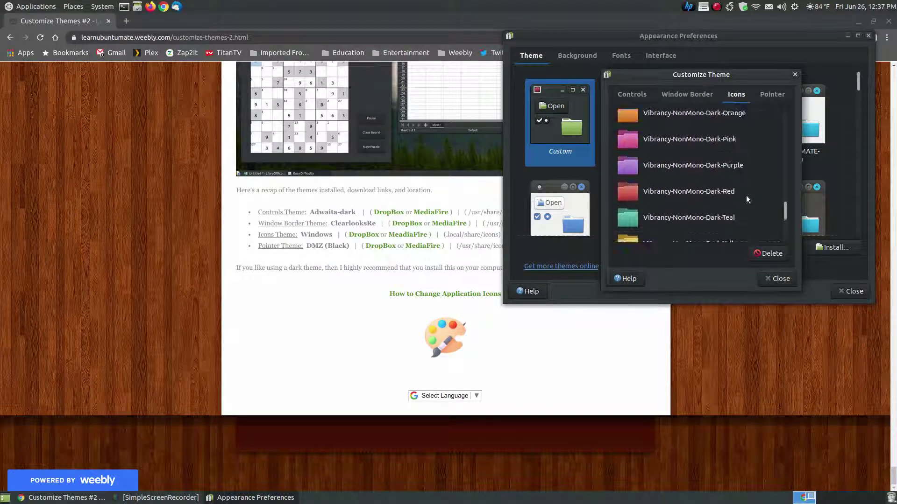
scroll(746, 196, up, 6)
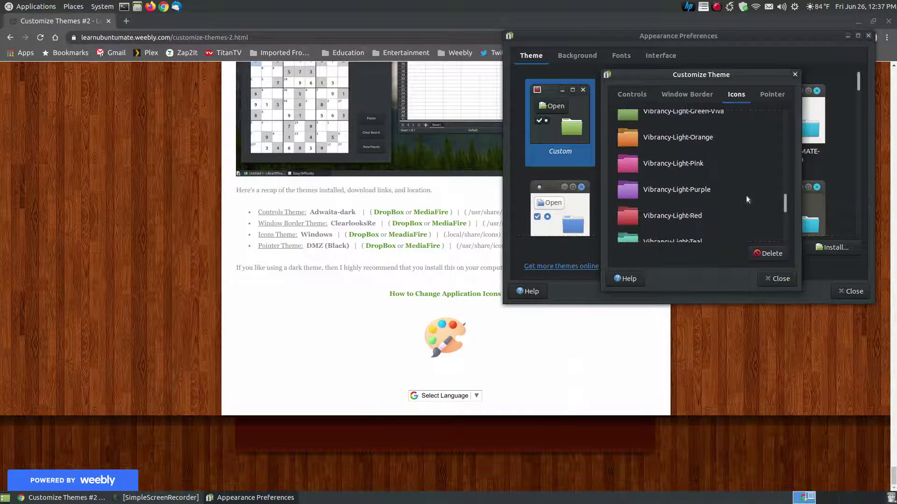
scroll(744, 194, up, 7)
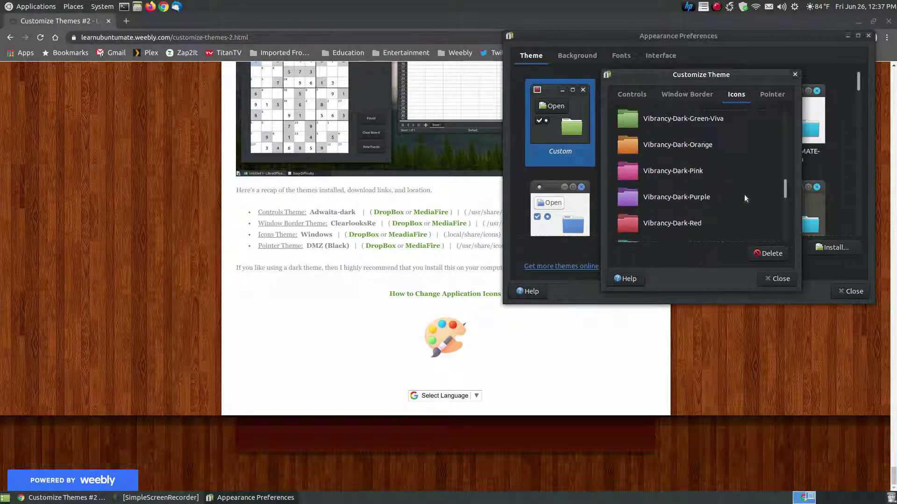
scroll(743, 195, up, 2)
scroll(744, 194, down, 3)
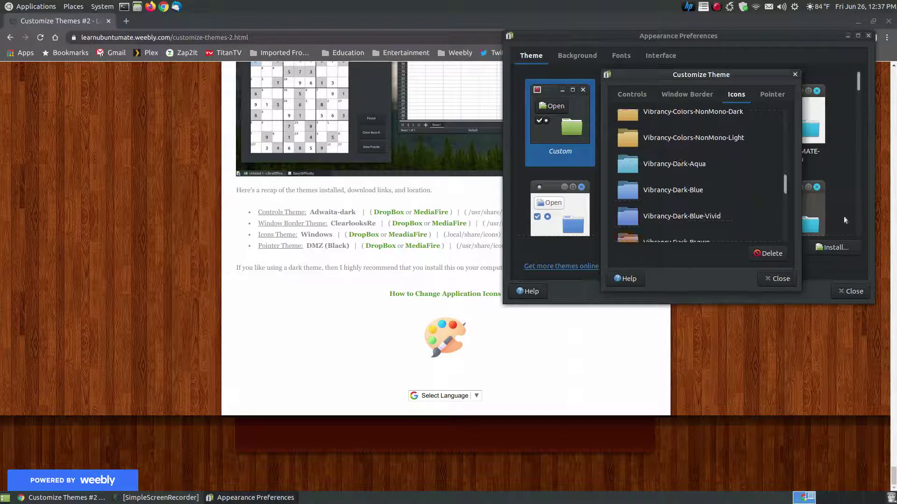
drag(785, 179, 777, 233)
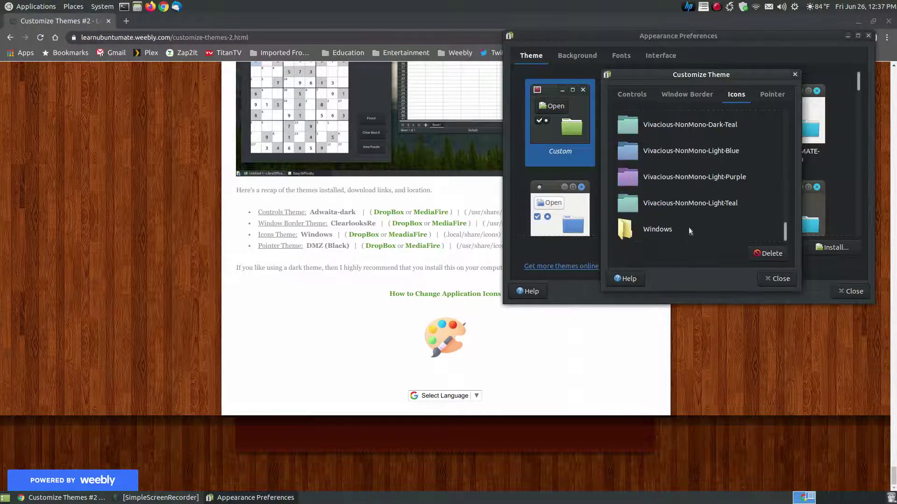
click(630, 233)
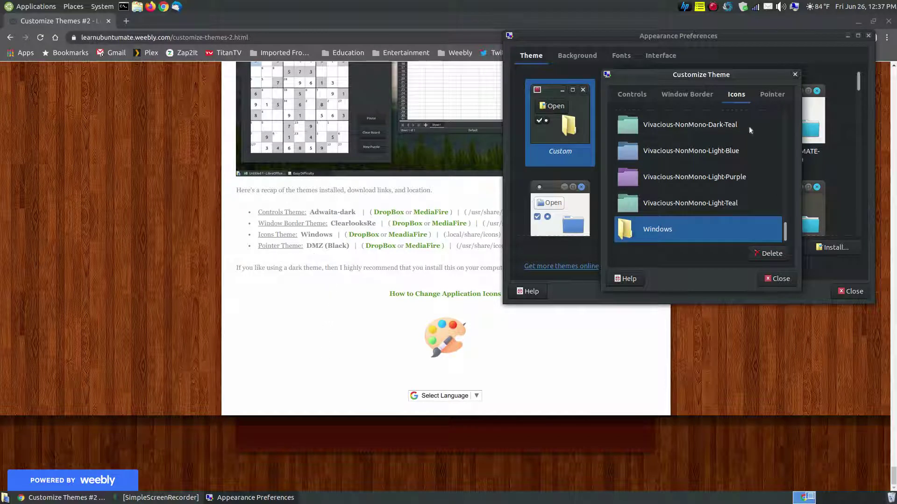
Set the theme's pointer to DMZ (Black) and close the theme customization dialog
click(772, 95)
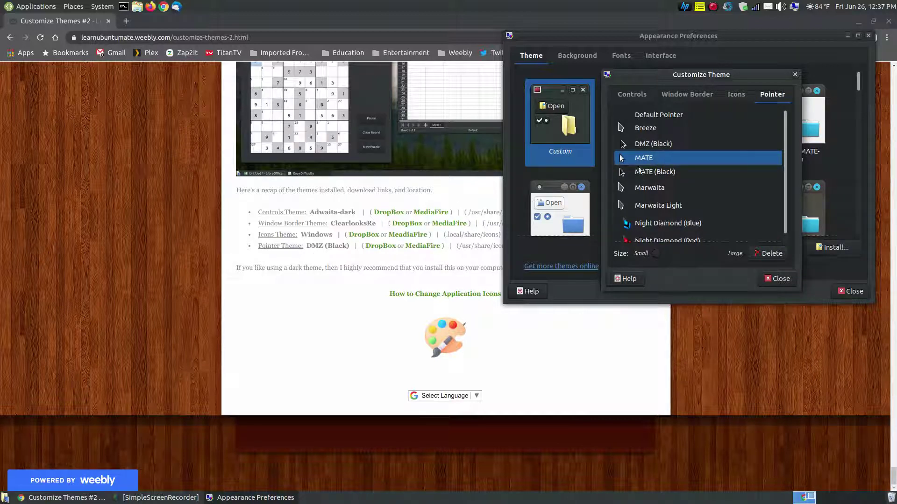
click(636, 146)
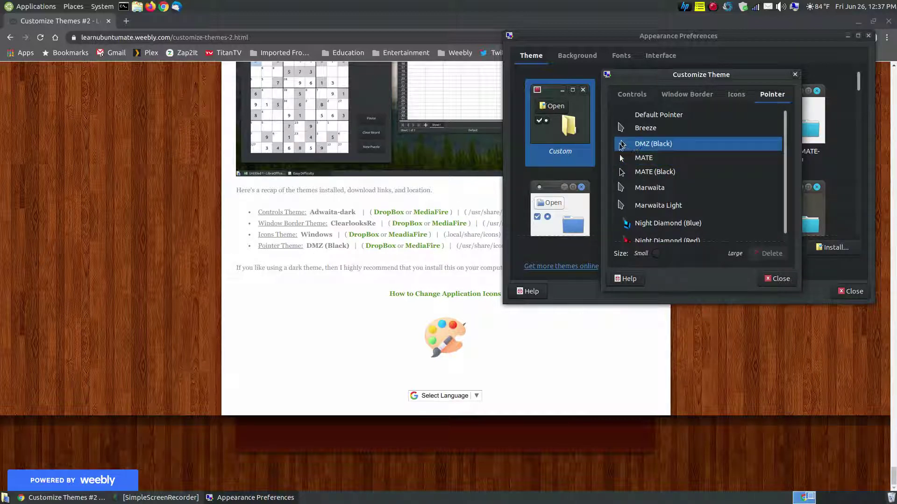
click(781, 279)
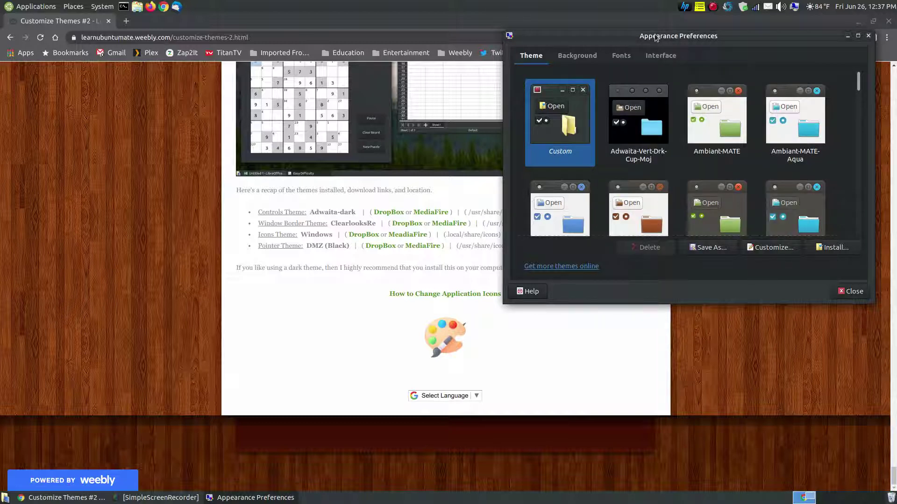
Examine the Save Theme As options and the saved Windows-Icons theme in the theme list, without saving anything
drag(658, 35, 645, 58)
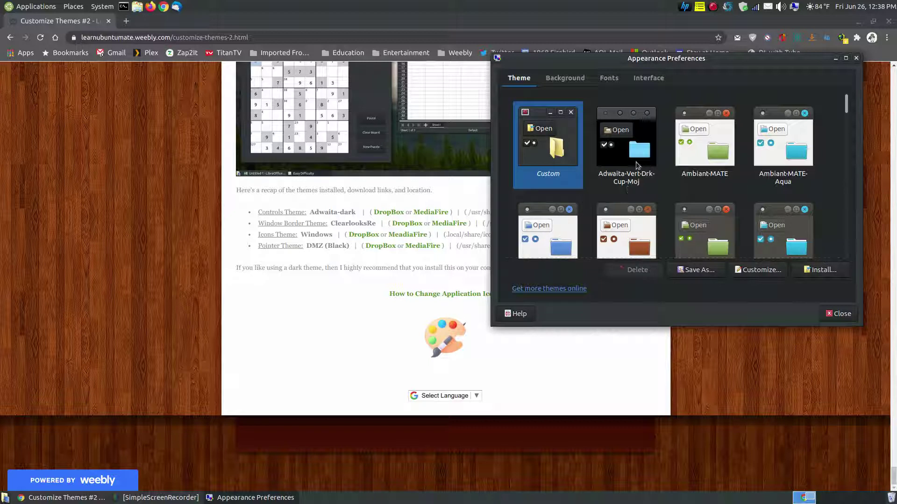
click(706, 274)
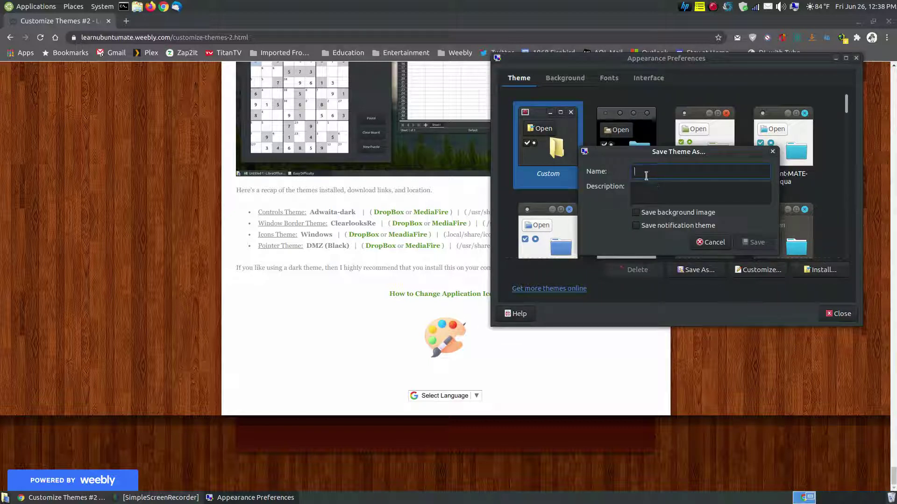
click(711, 242)
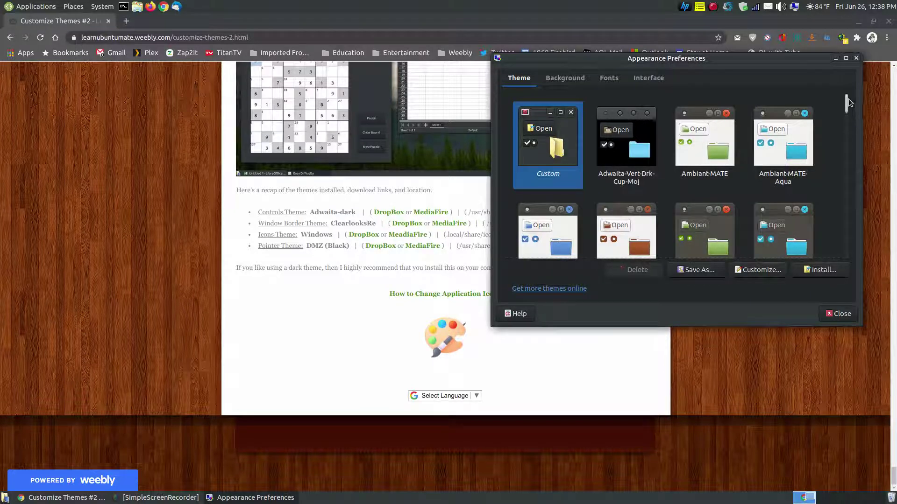
drag(848, 99, 846, 248)
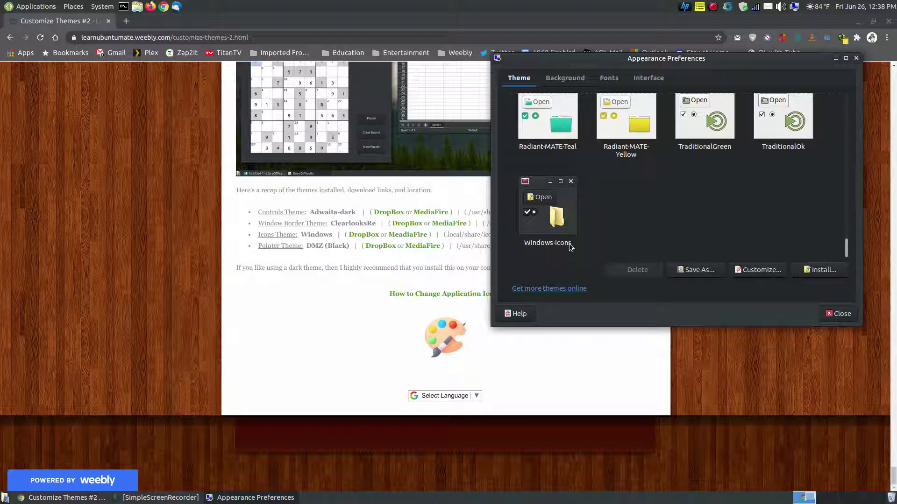
click(713, 274)
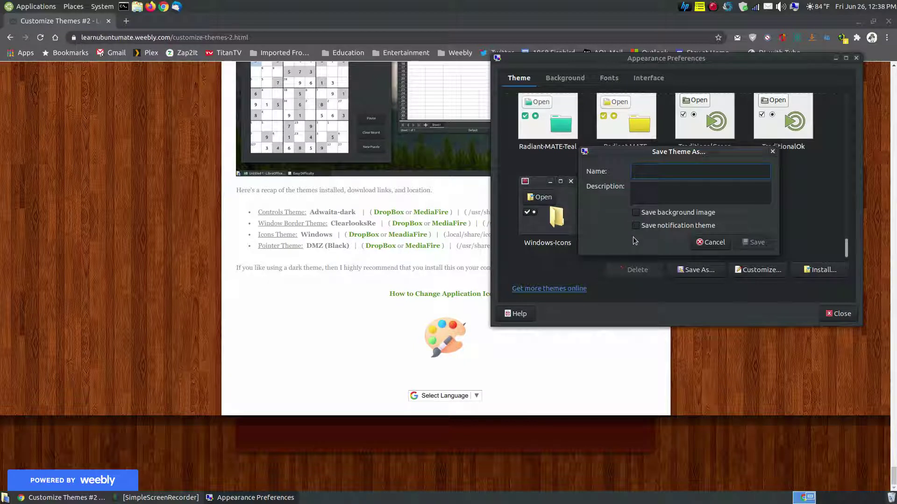
click(715, 245)
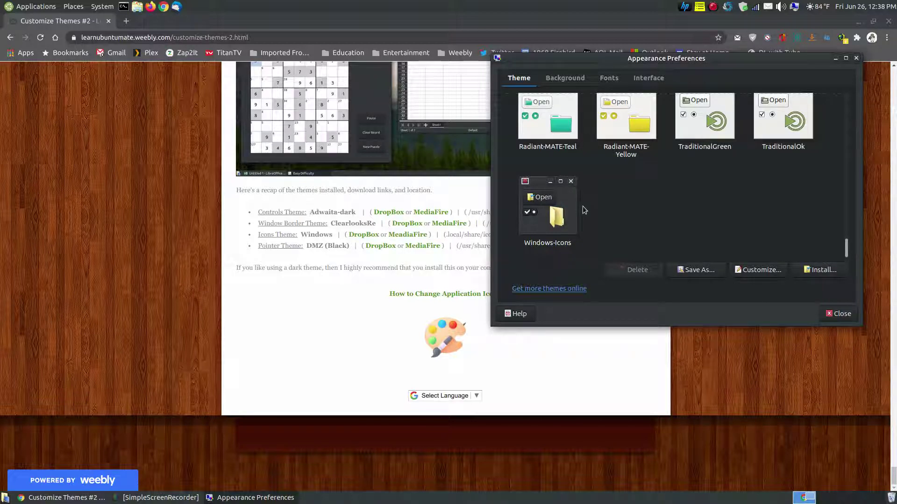
Clear the Appearance Preferences and browser windows off the desktop and examine the new icons in the Places and Applications menus
click(832, 317)
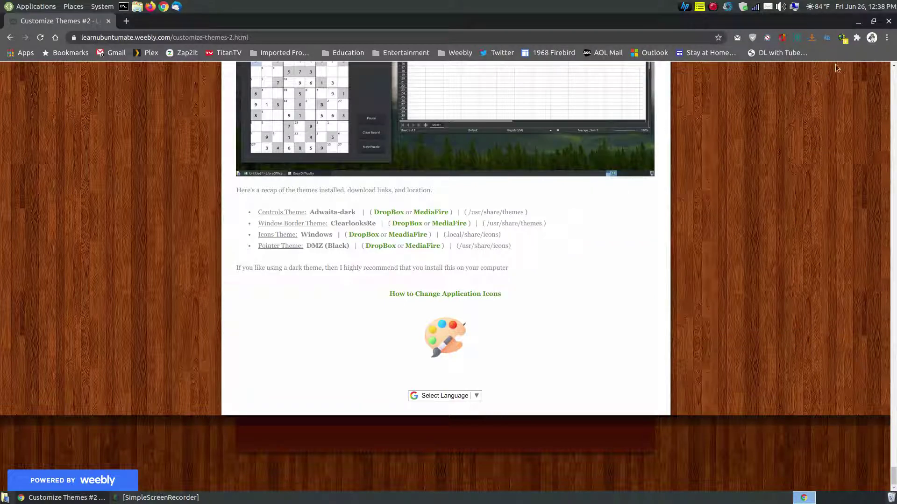
click(857, 21)
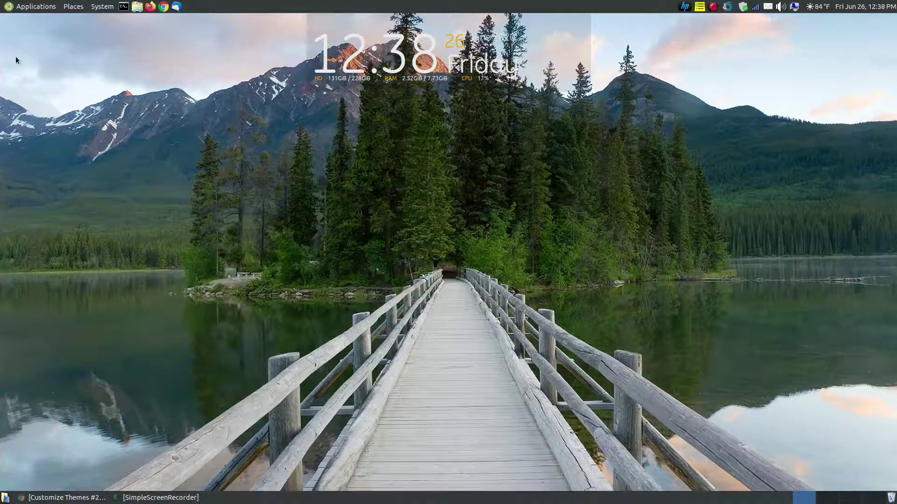
click(17, 5)
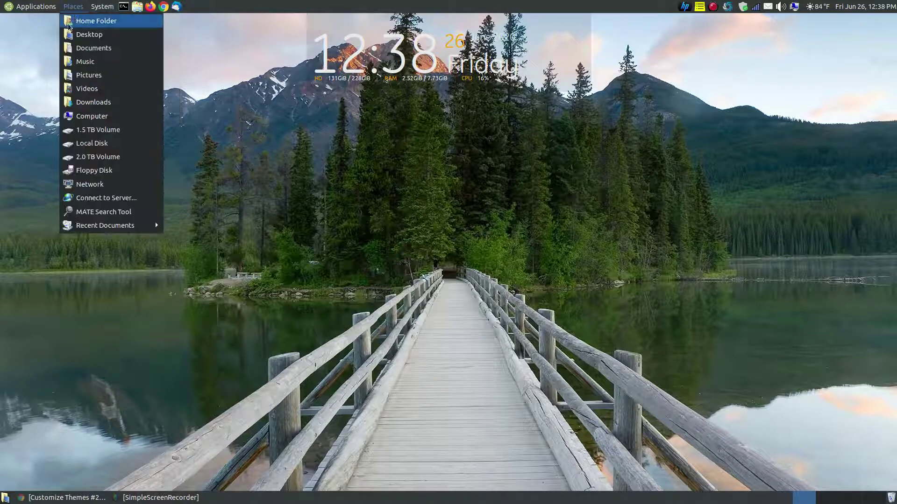
click(85, 10)
click(80, 8)
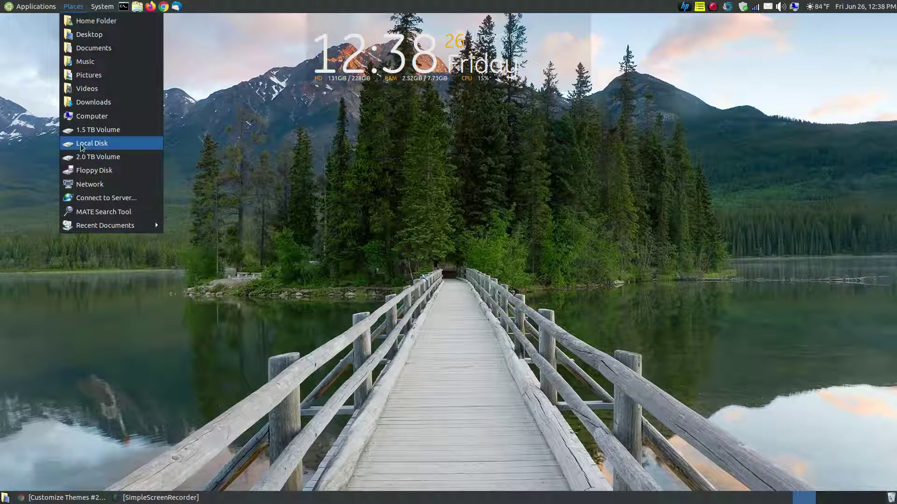
click(7, 7)
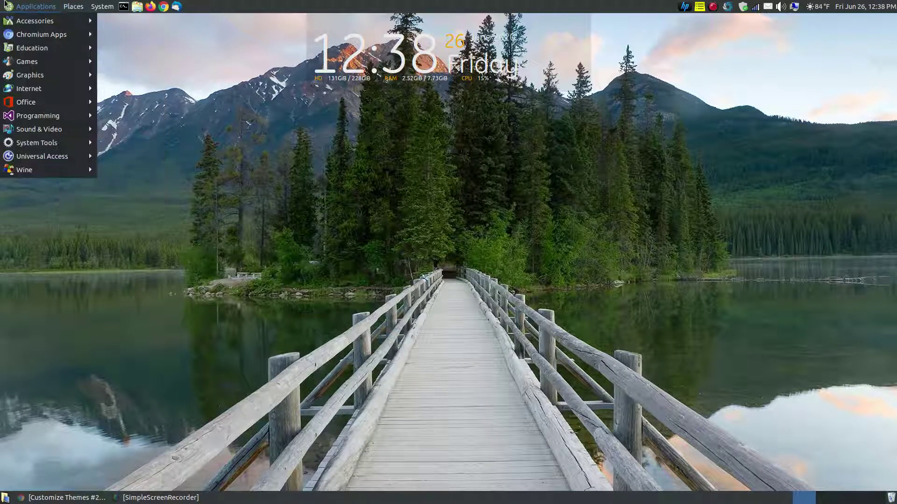
mouse_move(16, 78)
click(164, 15)
View the home folder's new icons in a maximized file manager window, and close the window
click(137, 6)
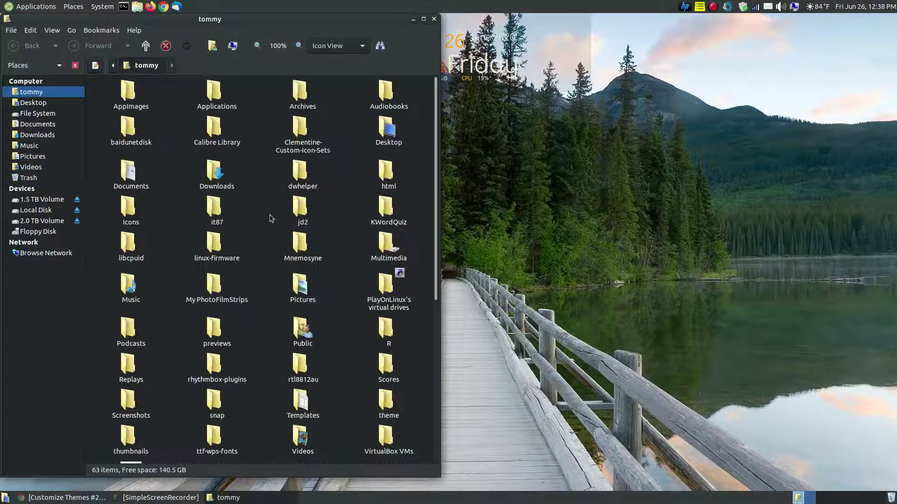
click(424, 19)
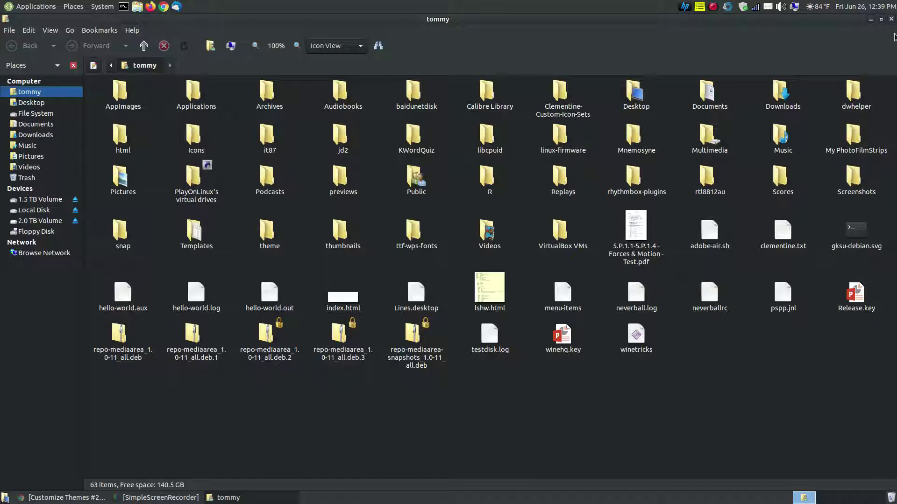
click(890, 20)
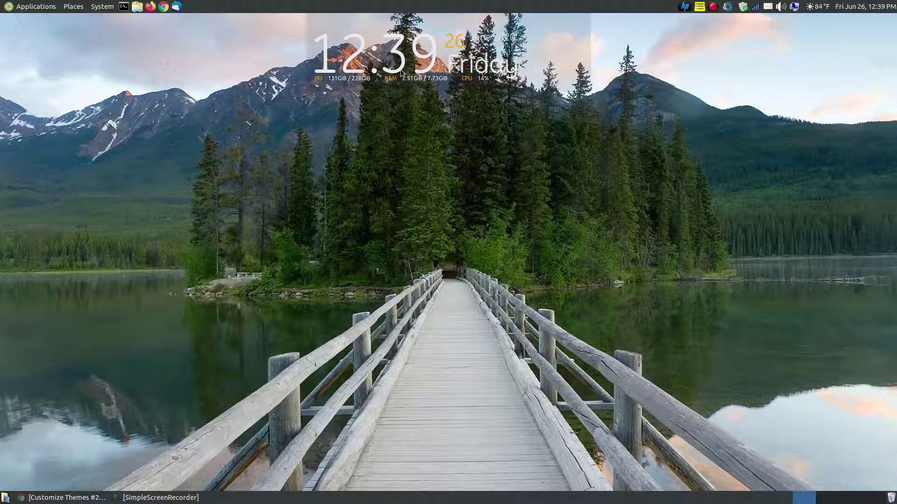
Restore the browser, open the How to Change Application Icons page and read its introduction down to Method 1
click(51, 498)
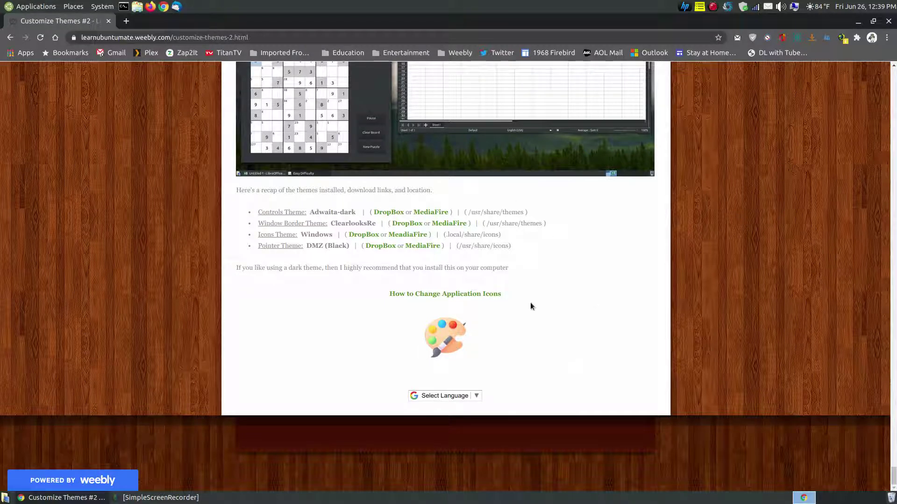
click(446, 294)
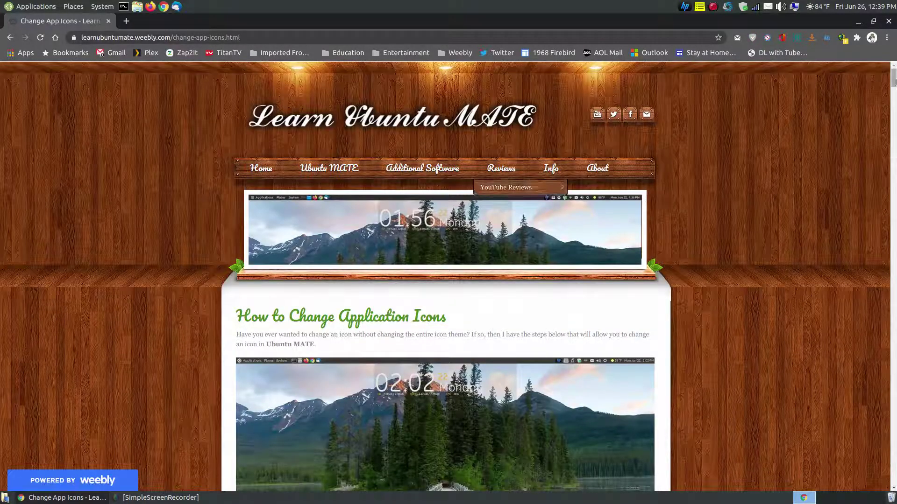
scroll(445, 292, down, 4)
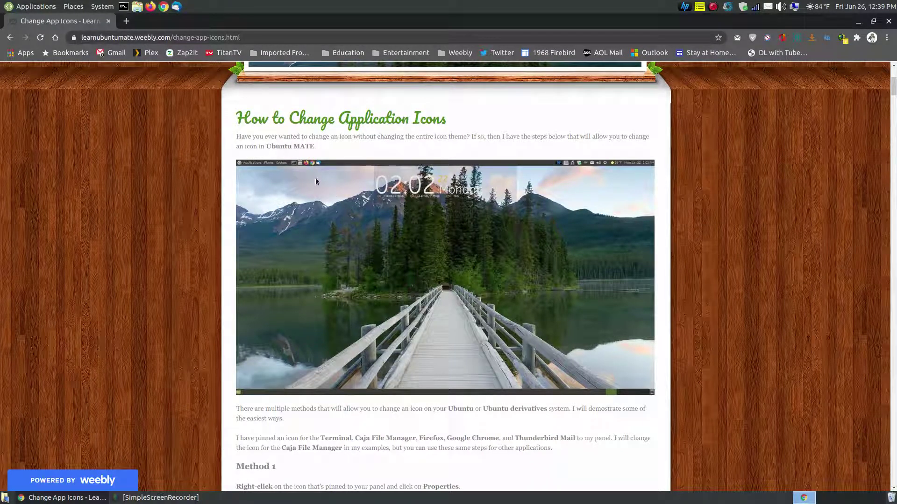
scroll(316, 181, down, 7)
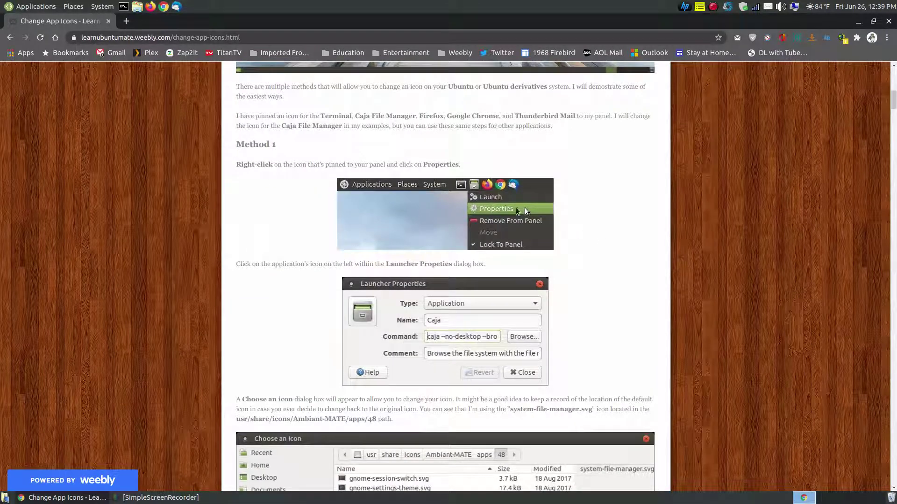
Examine the options of the file manager's panel launcher and read the page's instructions on choosing a new launcher icon
right_click(135, 7)
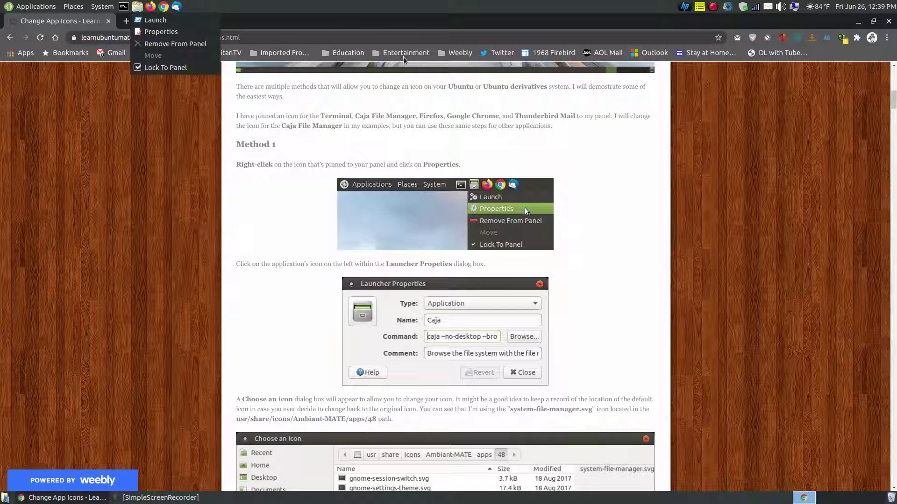
click(576, 285)
scroll(502, 334, down, 5)
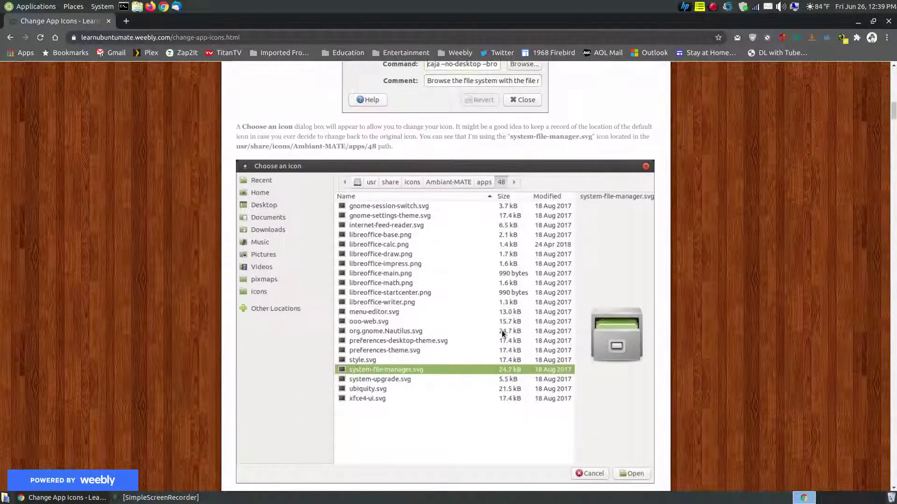
drag(891, 119, 891, 149)
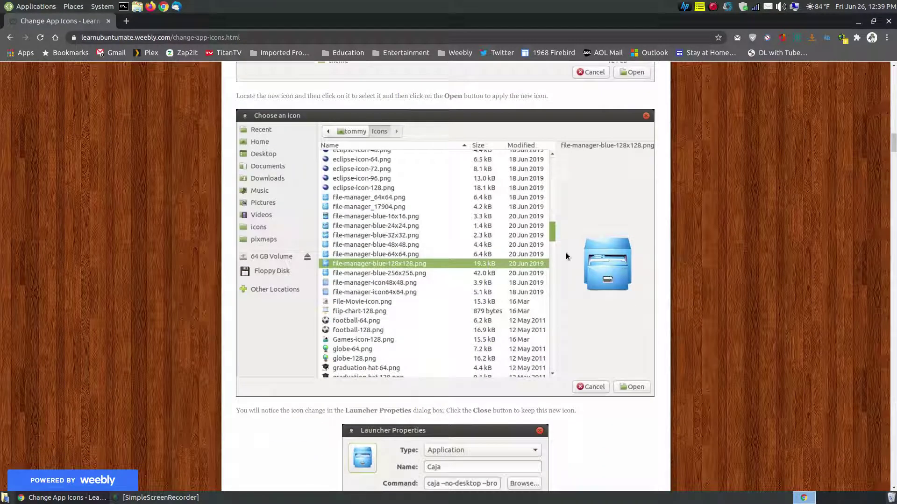
drag(894, 158, 893, 434)
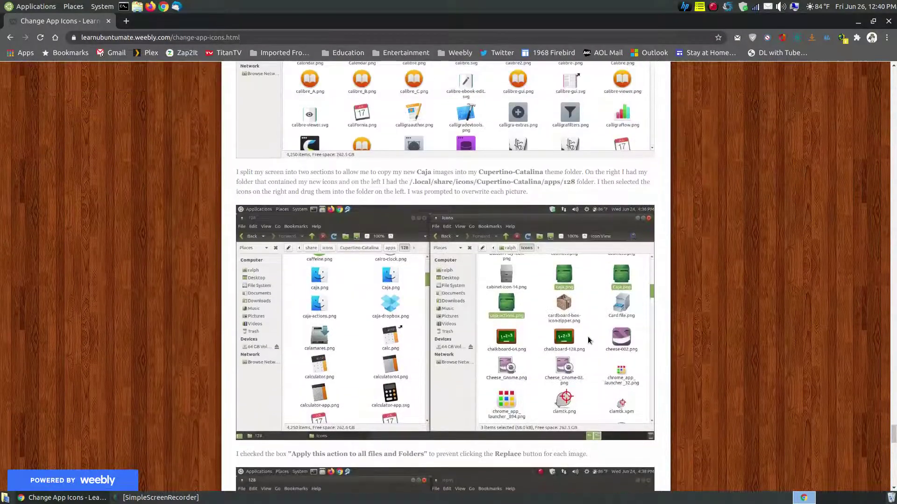
Review the page's icon-changing methods from Method 1's Launcher Properties through the Main Menu instructions to Method 4
scroll(588, 340, up, 7)
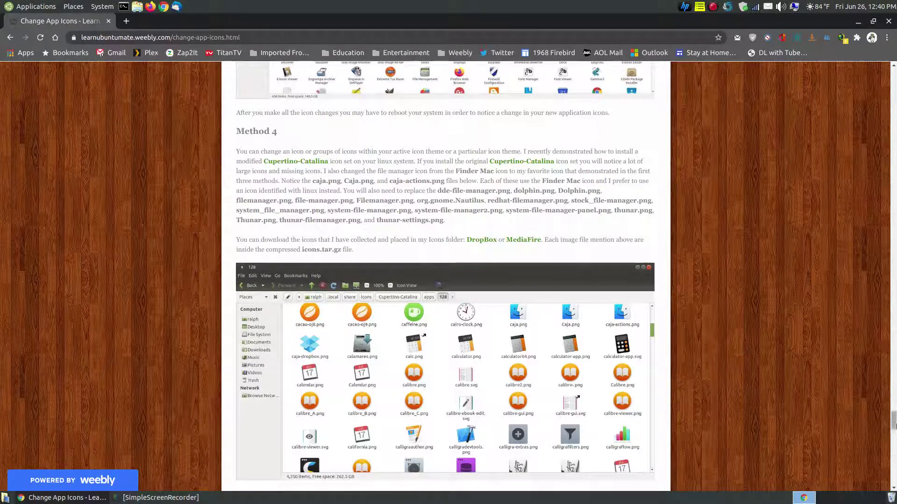
drag(893, 429, 893, 99)
scroll(568, 324, down, 10)
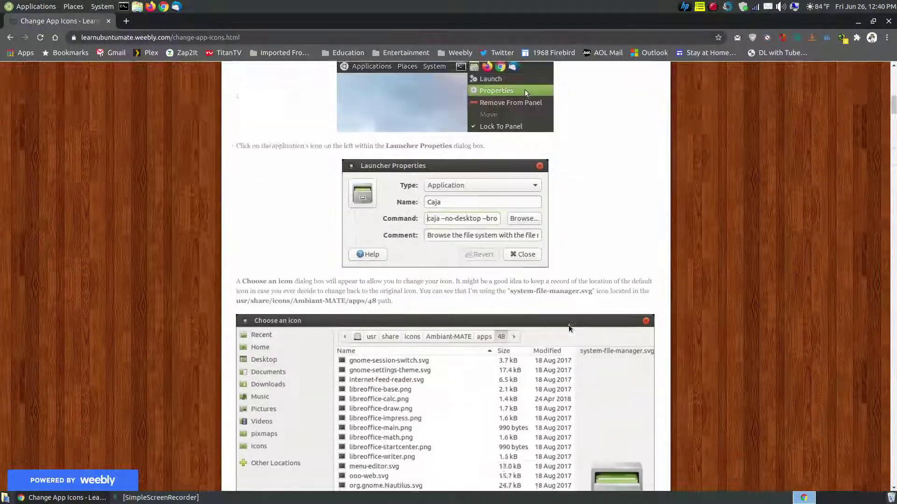
scroll(568, 324, down, 20)
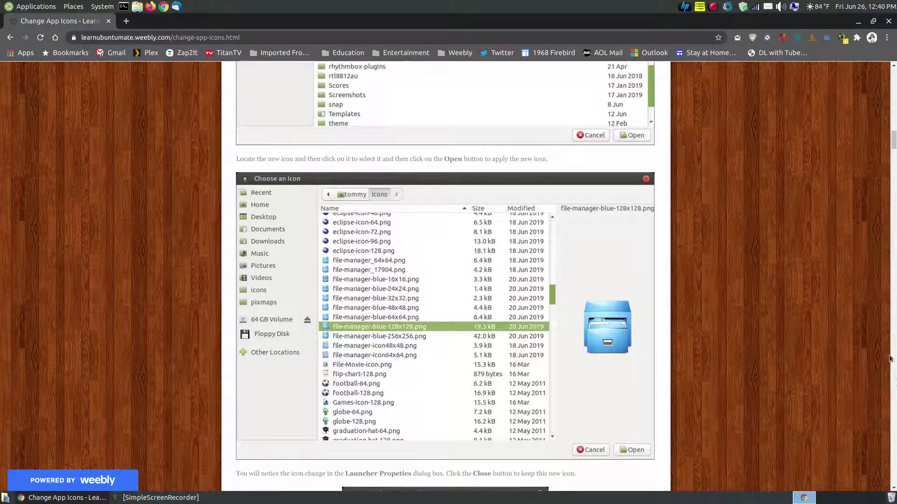
drag(893, 131, 893, 166)
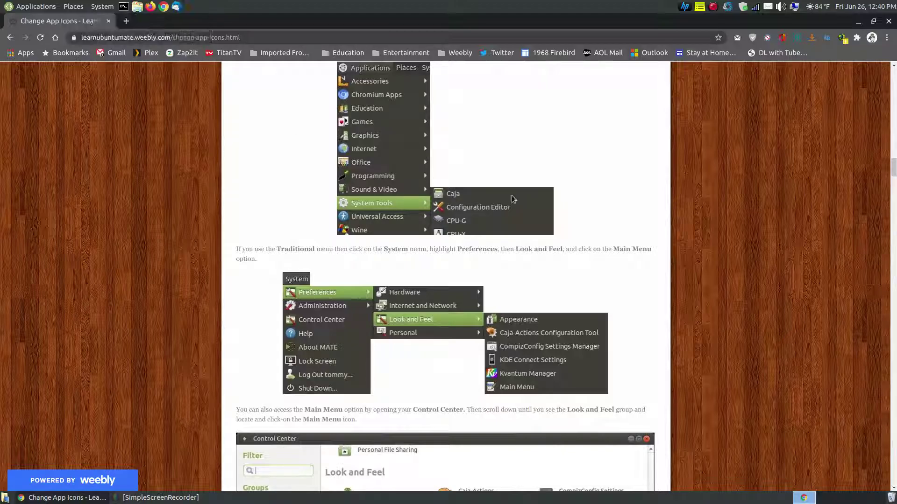
drag(893, 173, 893, 388)
scroll(405, 307, down, 15)
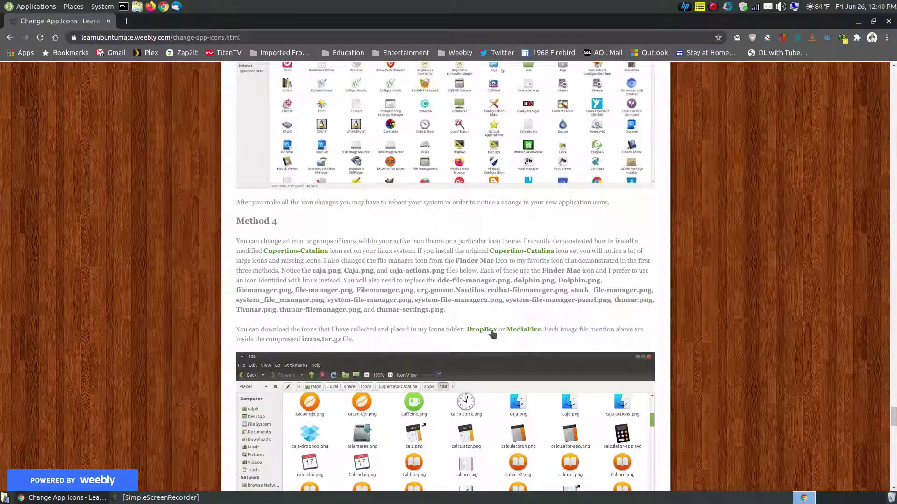
Read Method 4 on replacing the Caja images in the Cupertino-Catalina theme folder, through to the page's final example desktop
scroll(497, 324, down, 3)
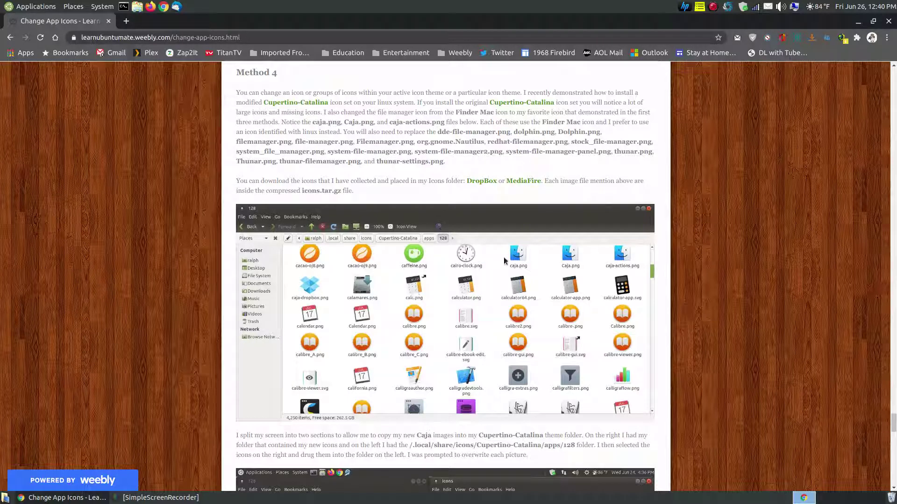
scroll(483, 290, down, 2)
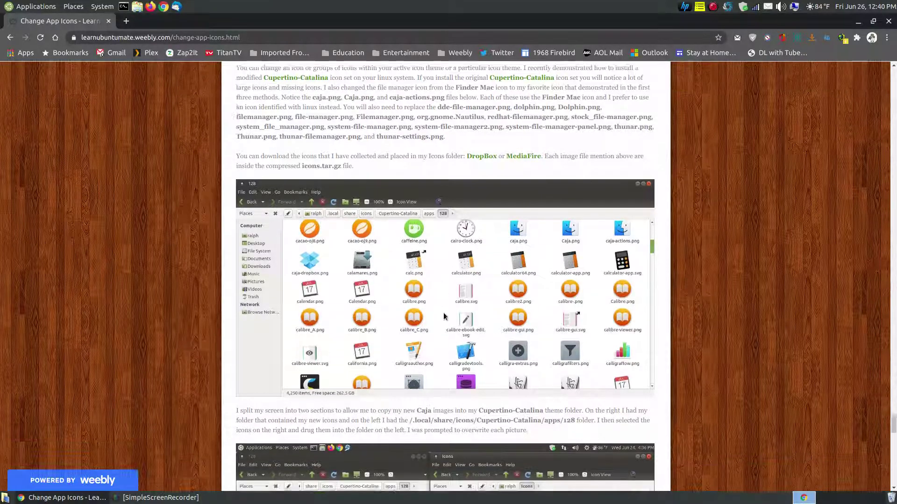
scroll(522, 217, up, 2)
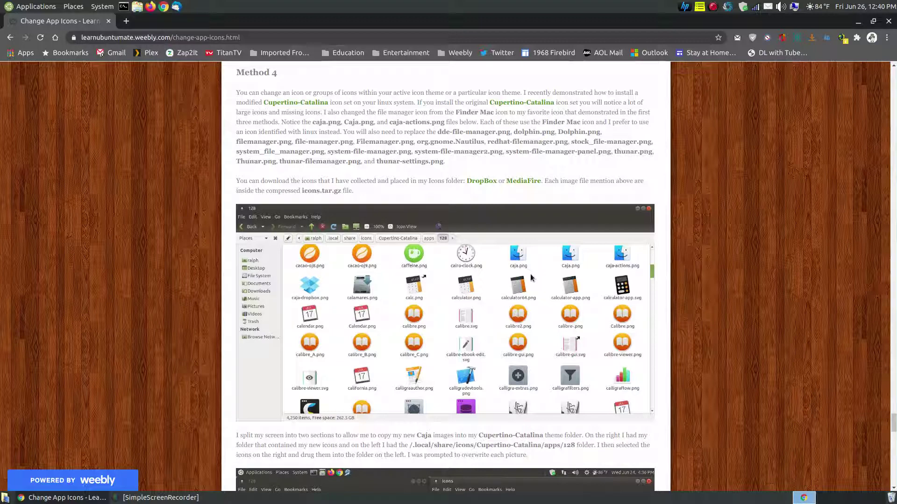
scroll(530, 277, down, 10)
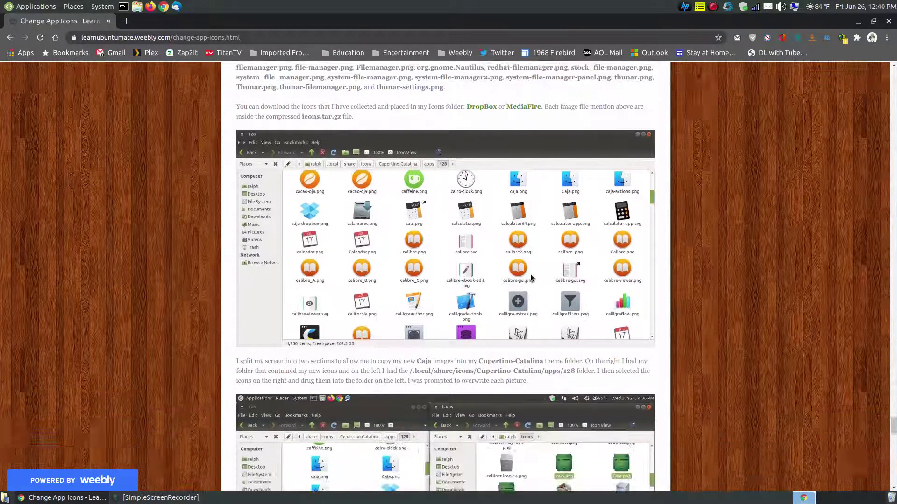
scroll(530, 277, down, 4)
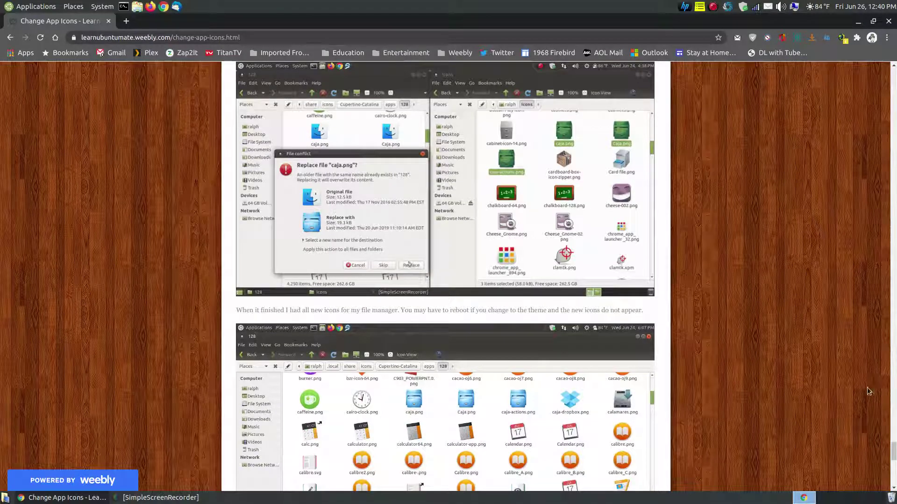
scroll(894, 460, down, 2)
drag(893, 459, 894, 475)
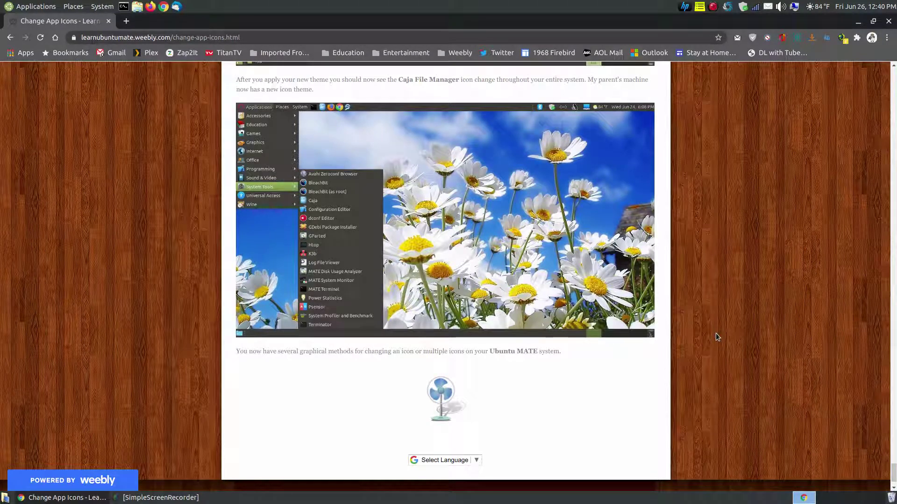
scroll(715, 334, down, 2)
scroll(715, 334, up, 5)
scroll(758, 294, up, 6)
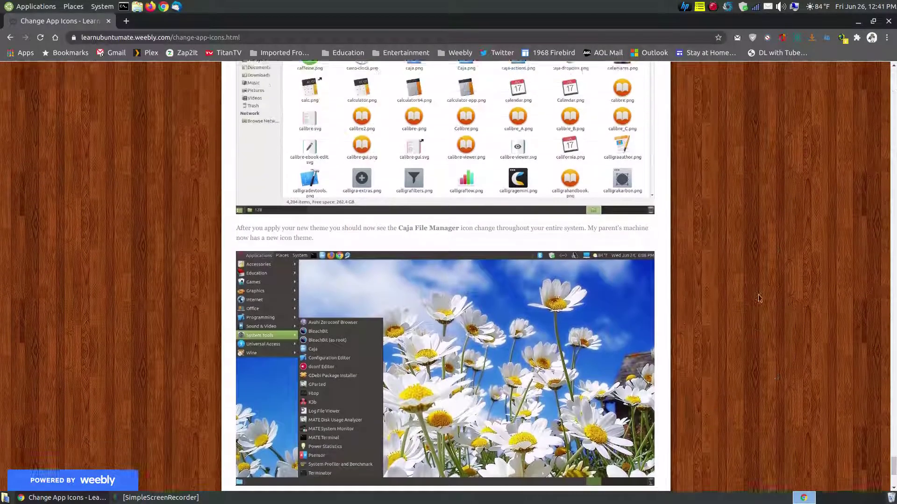
scroll(836, 364, down, 1)
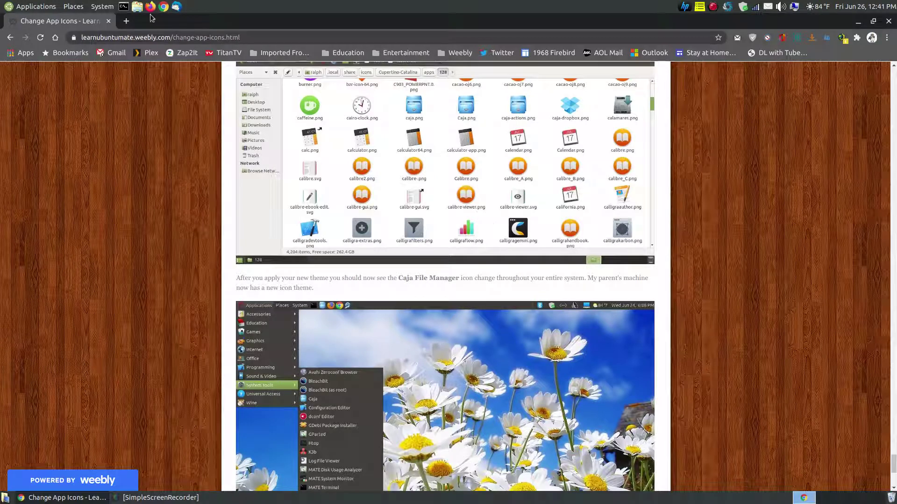
Check the category icons in the Applications menu and minimize the browser to show the themed desktop
click(2, 4)
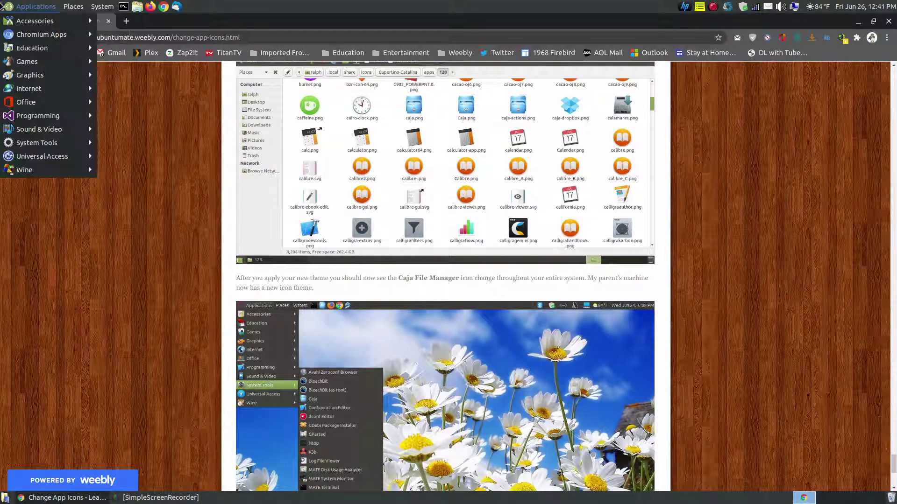
click(782, 241)
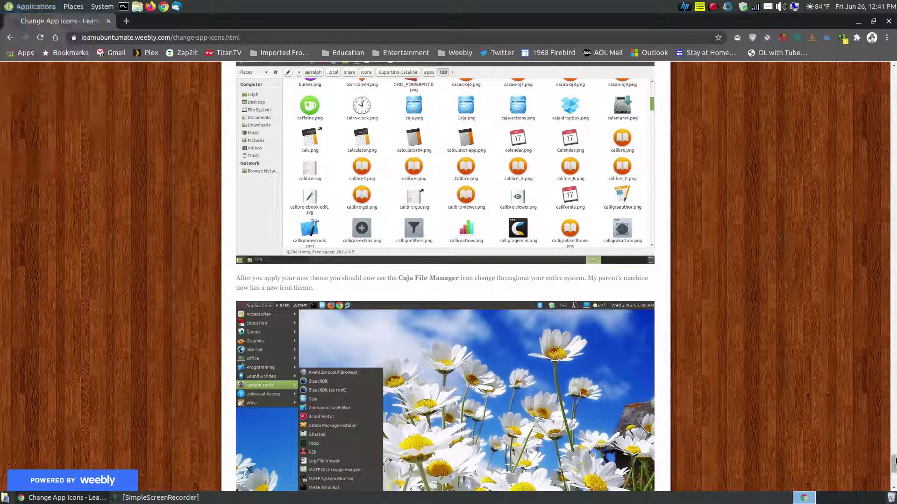
key(Home)
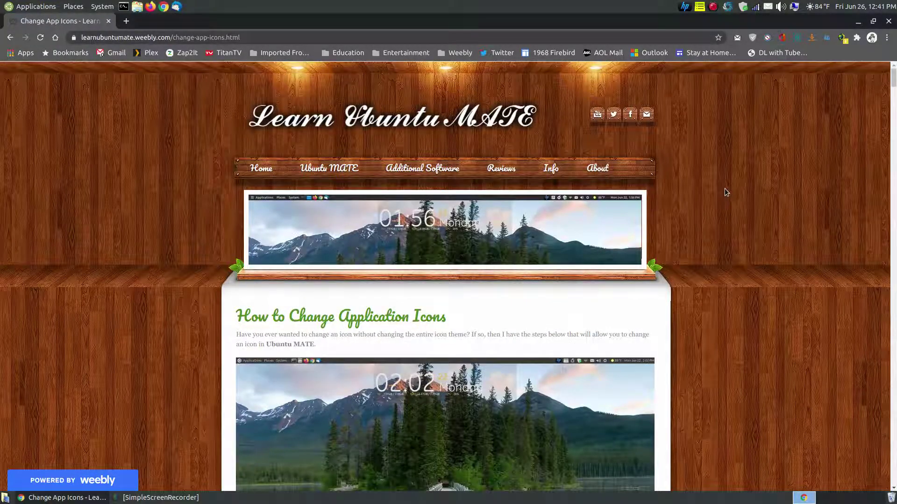
click(858, 21)
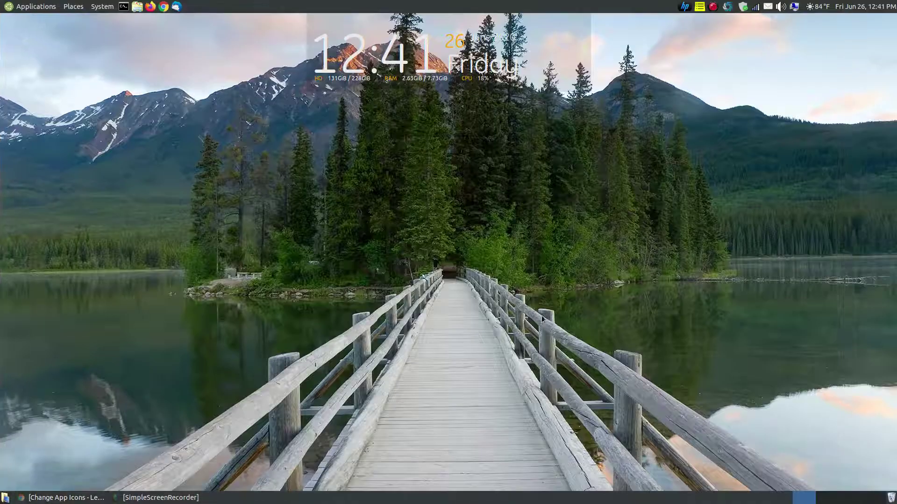